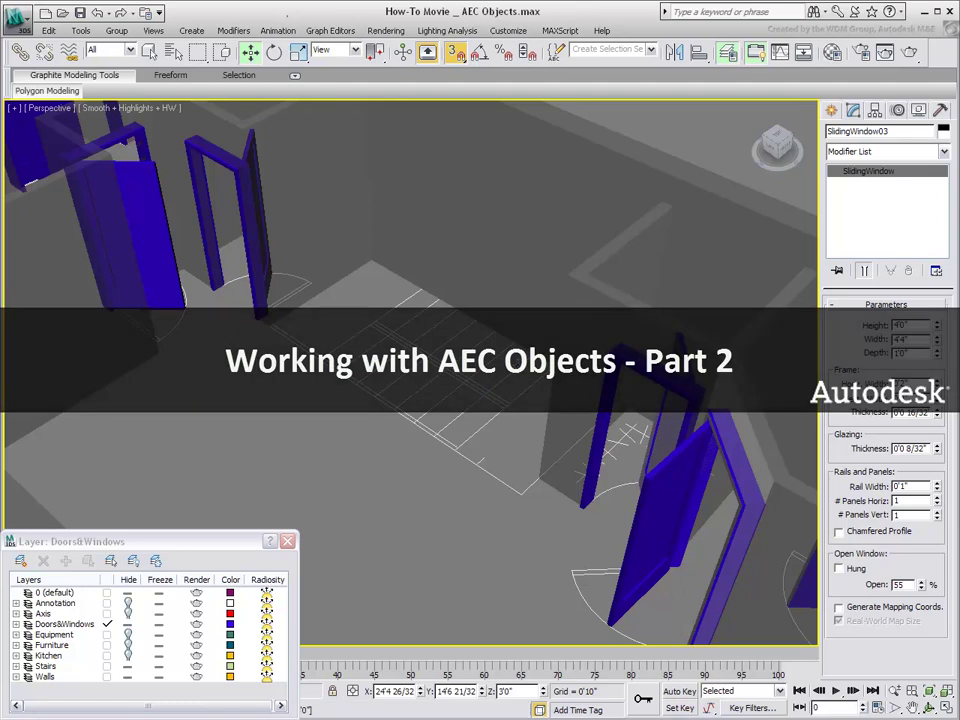
Switch object creation from windows to stairs and make the Stairs layer current
left_click(830, 111)
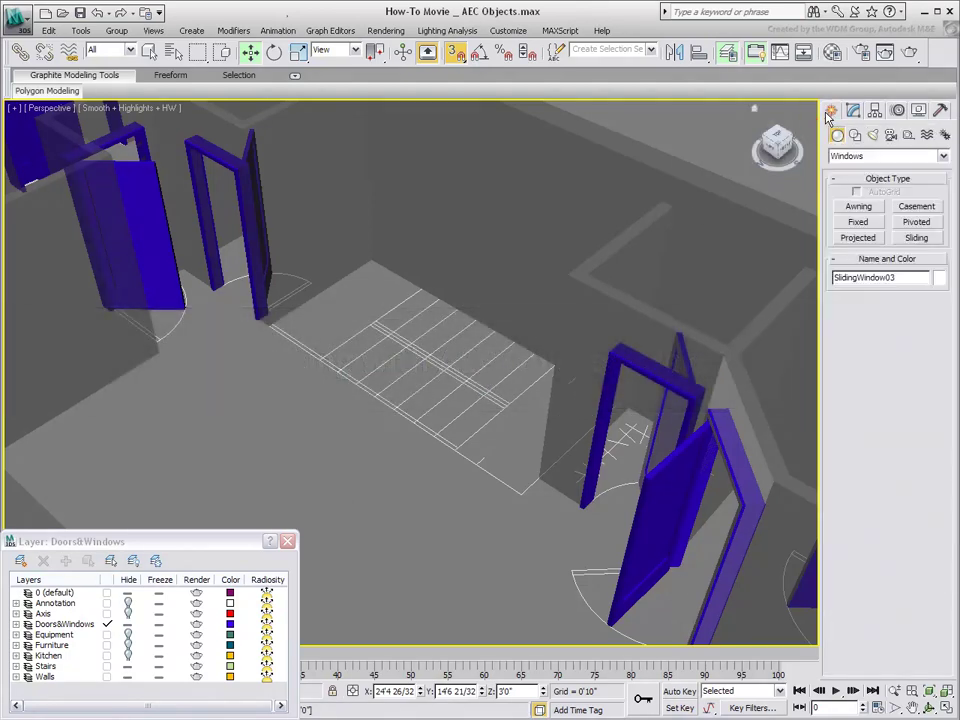
left_click(850, 157)
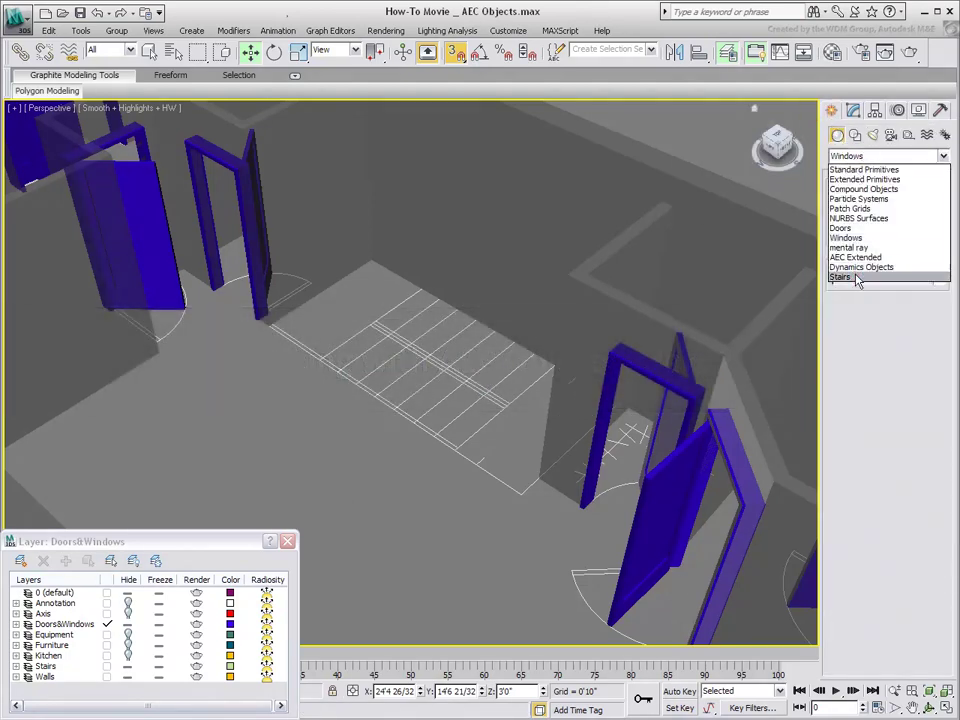
left_click(840, 277)
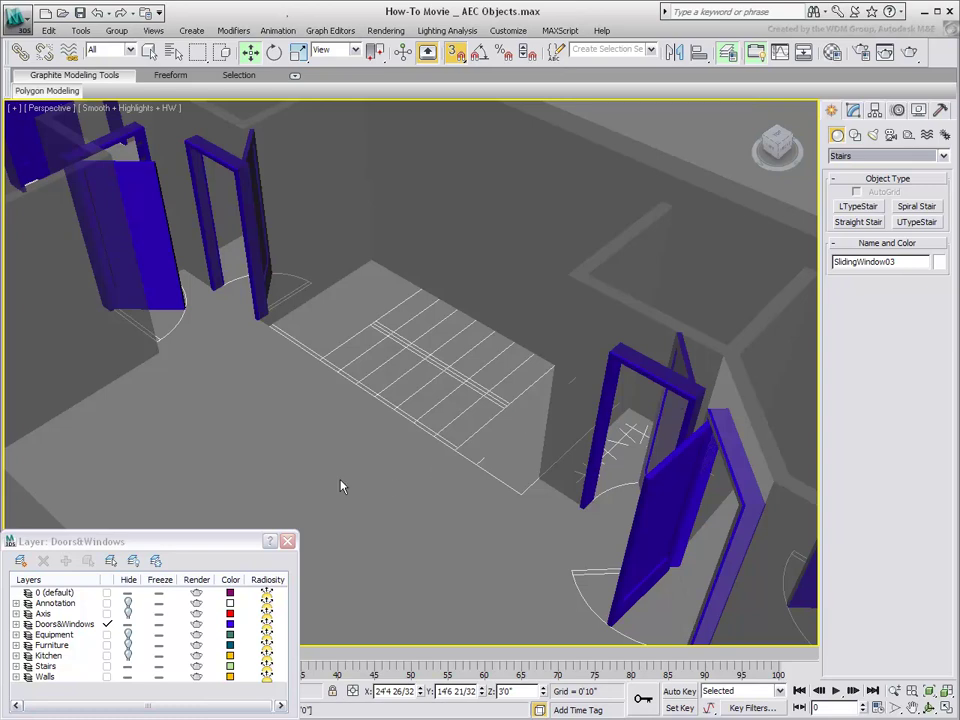
left_click(107, 666)
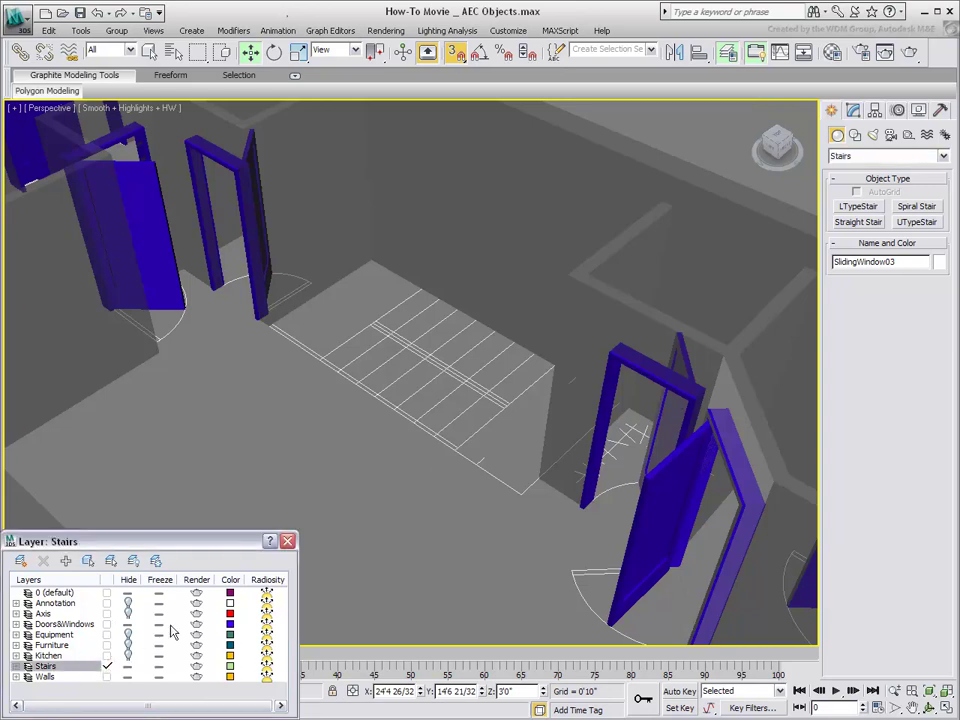
Draw a U-type stair over the floor plan's stair outline, with flights about 8' long, 3' wide and an overall rise of about 6'8"
left_click(916, 222)
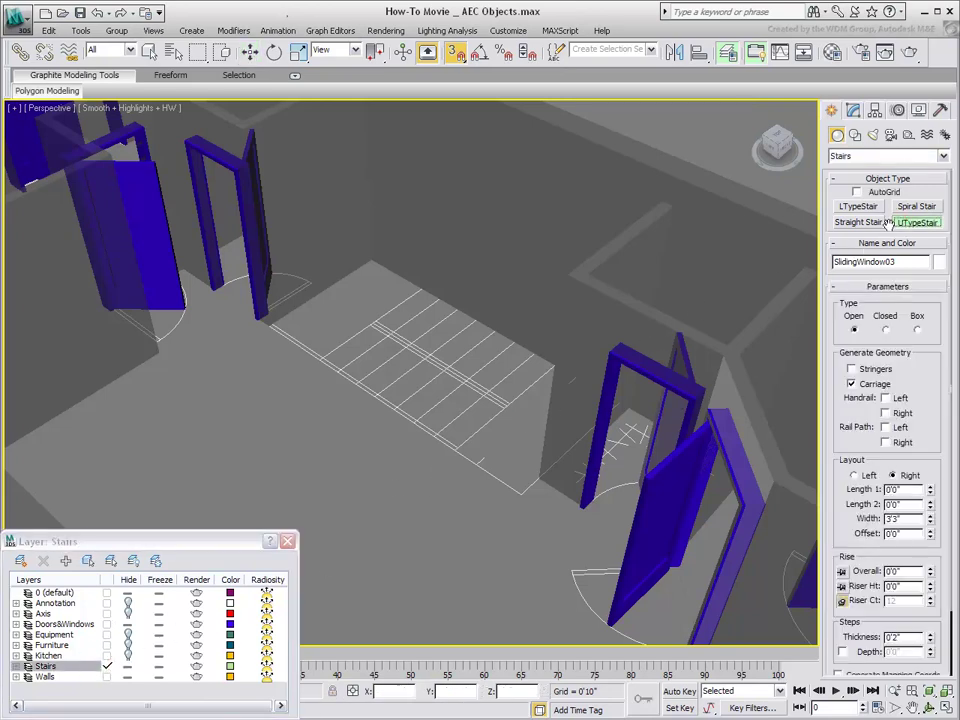
left_click_drag(428, 456, 314, 364)
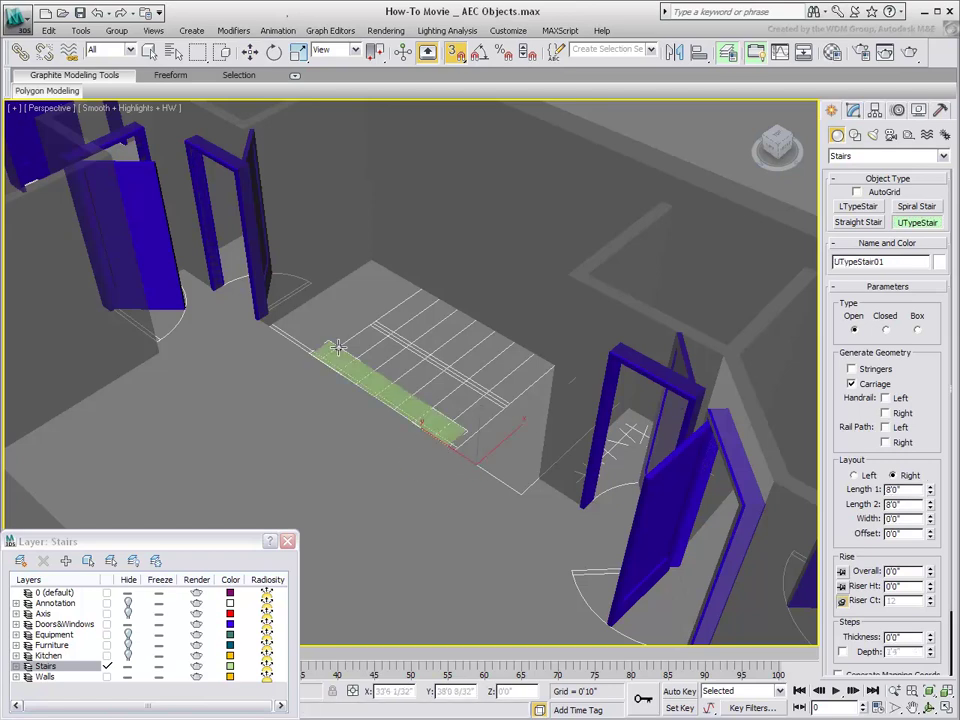
left_click(415, 288)
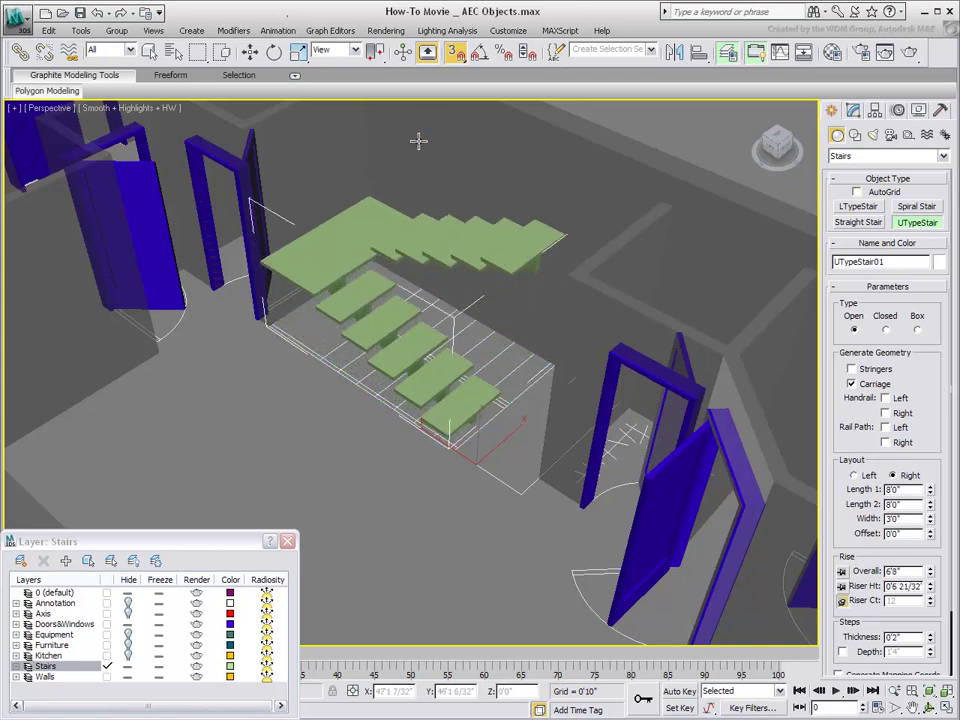
Set the U-type stair's riser height to 7.5" and lock it
middle_click_drag(381, 510, 406, 625)
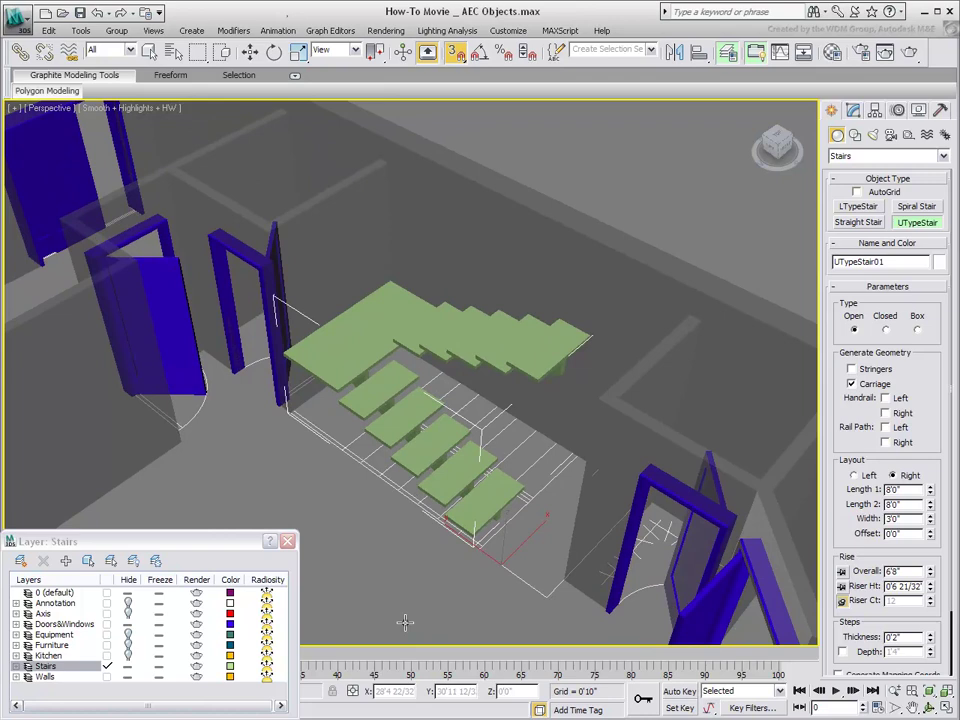
double_click(900, 586)
type("7")
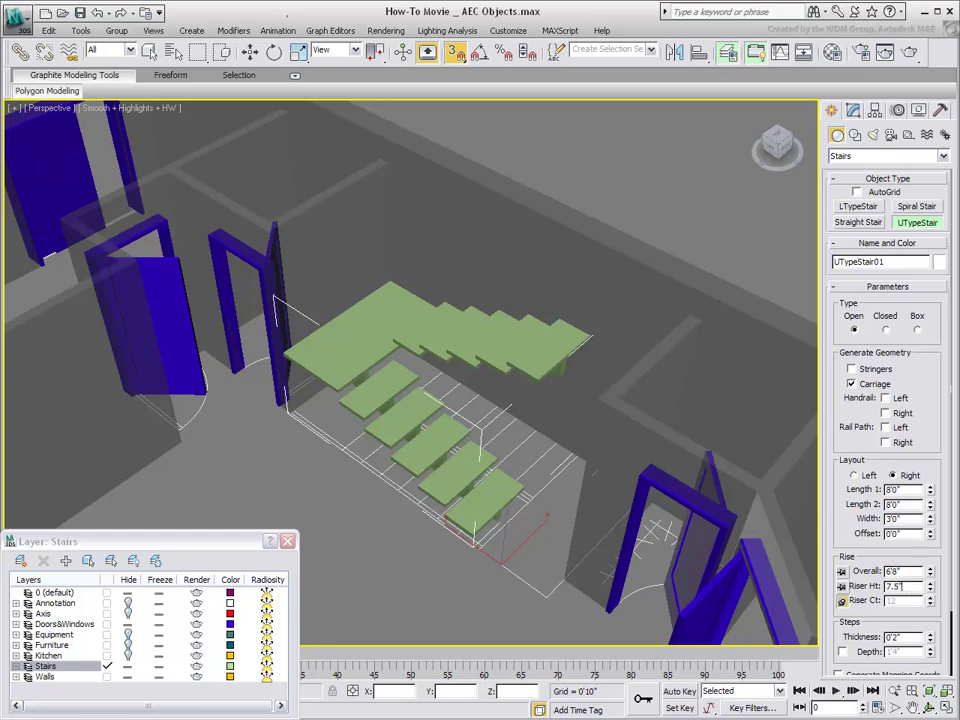
type(".5")
key("Return")
left_click(842, 588)
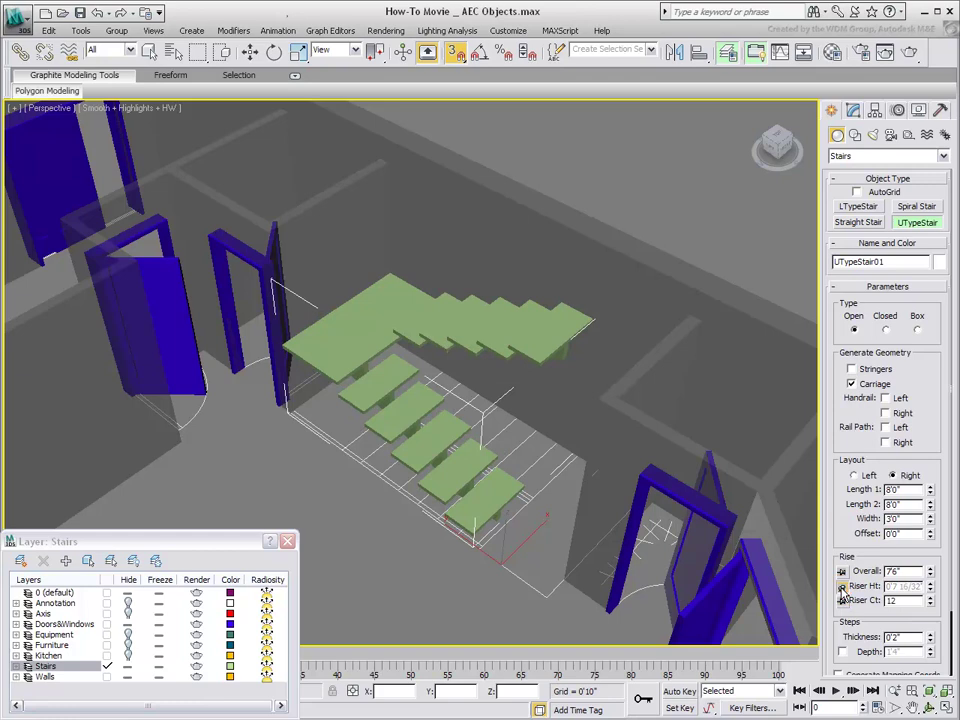
Set the U-type stair's overall rise to 10'0"
left_click_drag(912, 573, 866, 572)
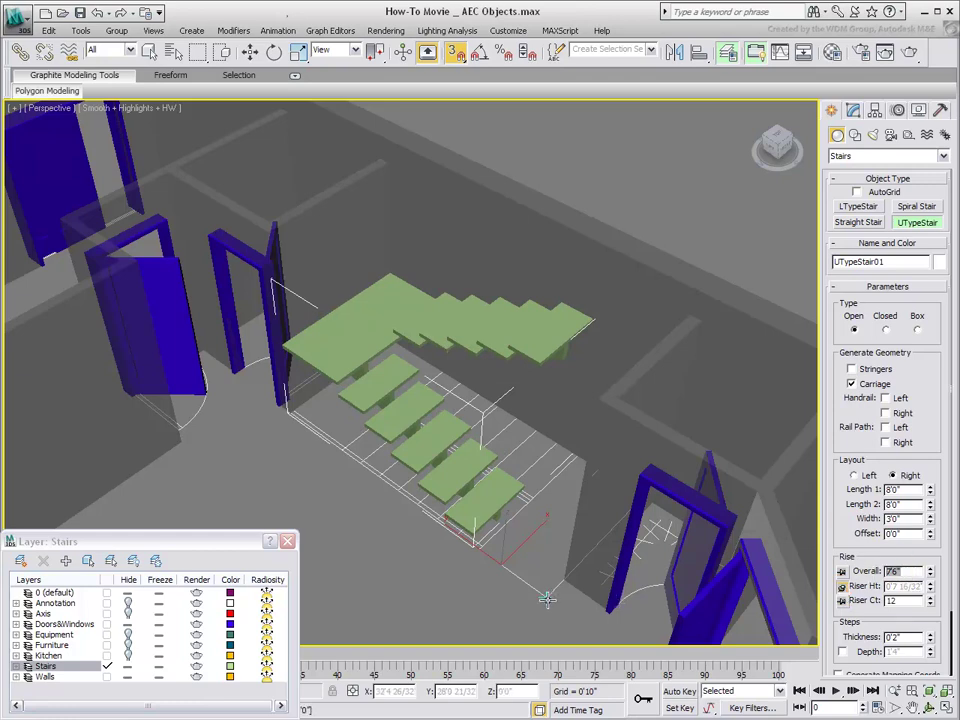
type("10")
key("Return")
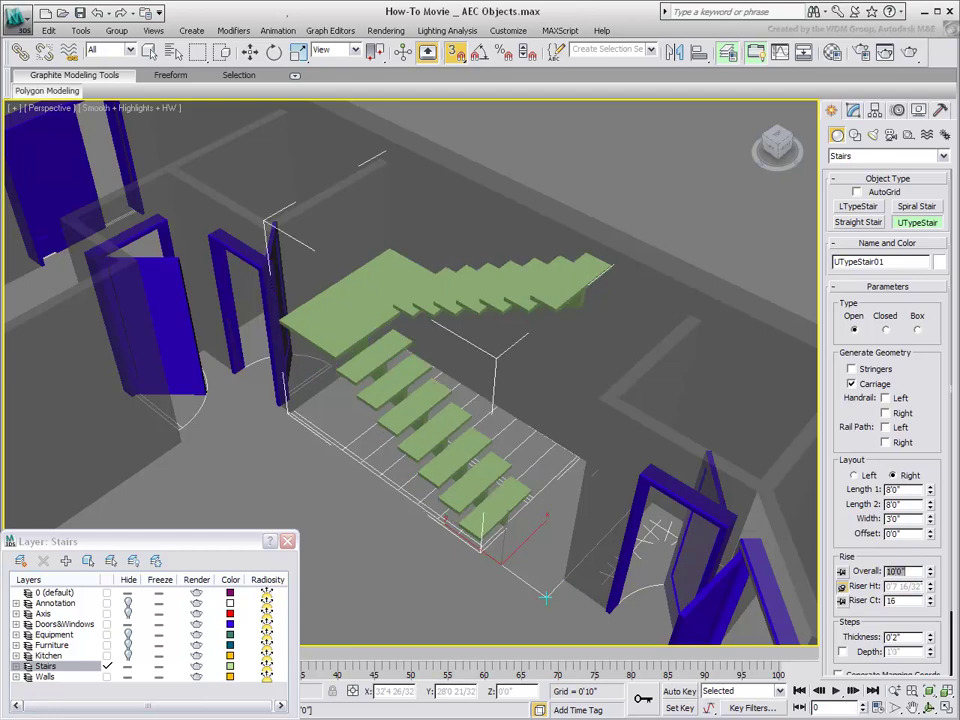
Compare the Closed and Box stair types and keep the stair as Closed
double_click(900, 601)
left_click(885, 330)
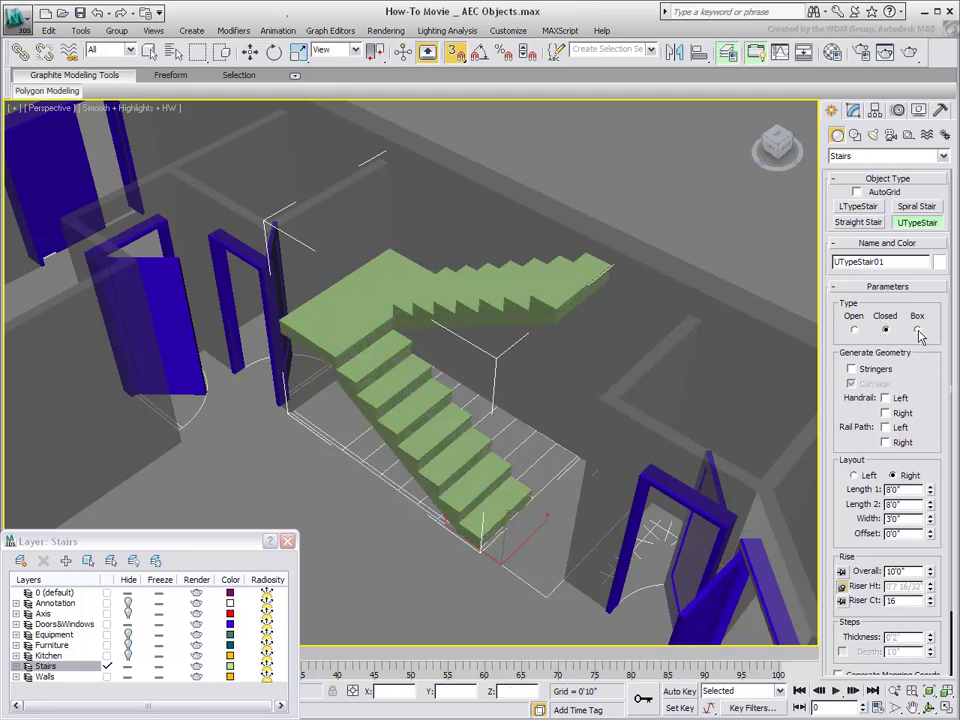
left_click(918, 332)
left_click(885, 331)
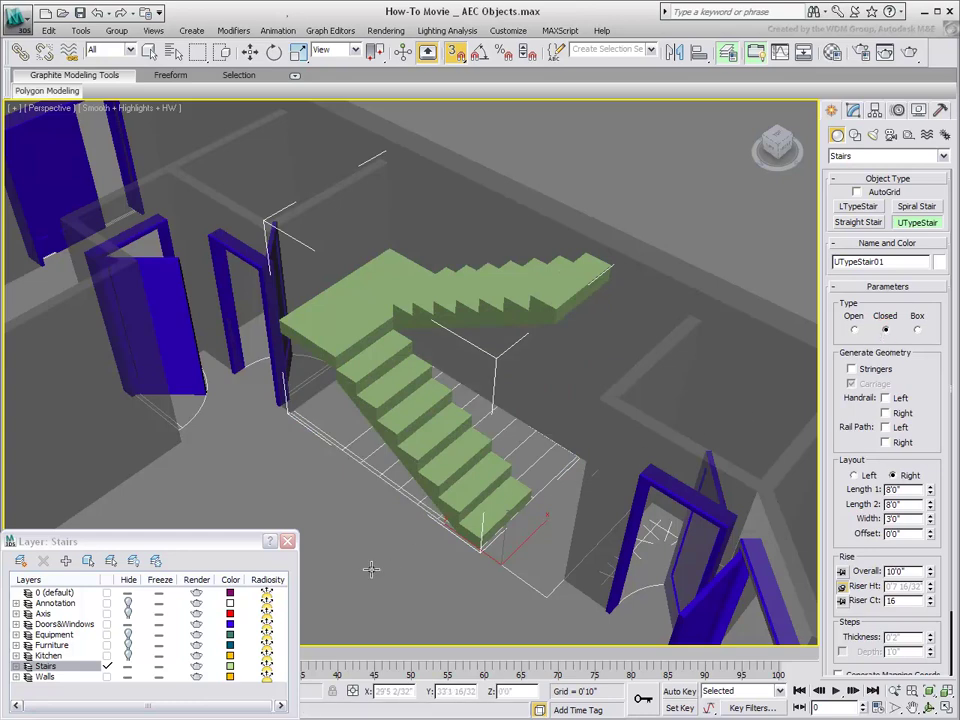
Generate the left and right rail paths for the stair and finish creating it
left_click(886, 428)
left_click(886, 442)
right_click(322, 438)
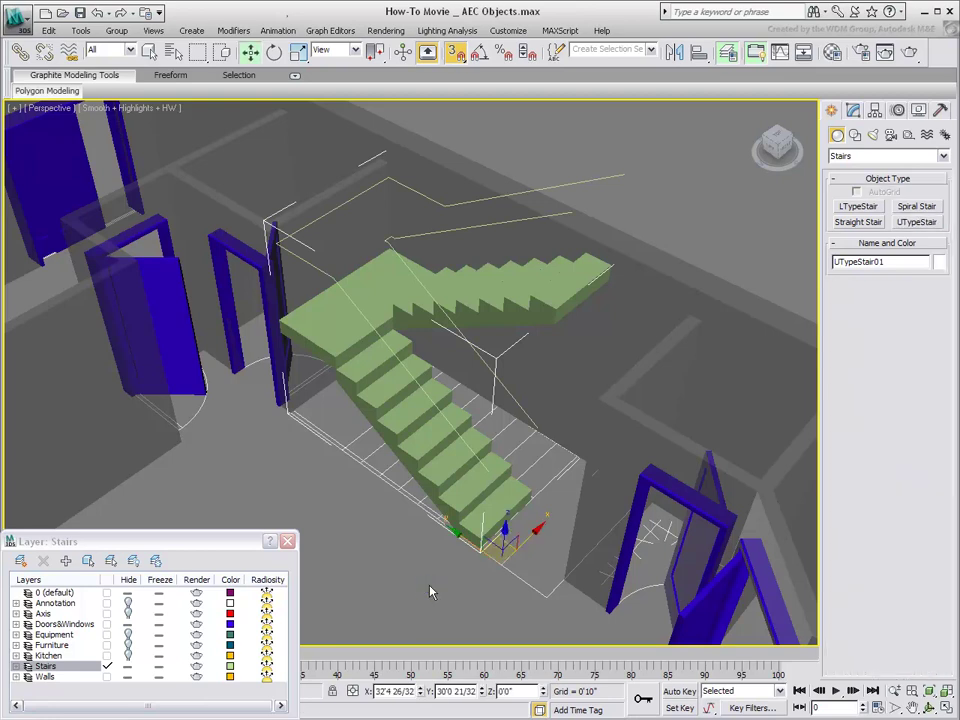
Make the stair's left rail path visible in renderer and viewport, with a radial thickness of 2"
left_click(611, 177)
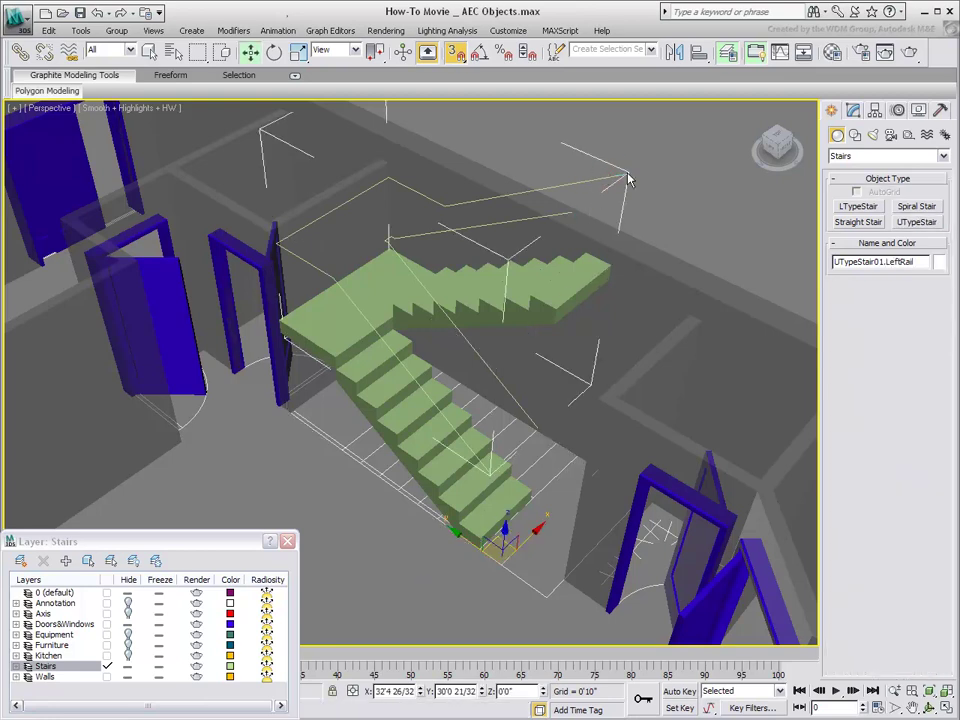
left_click(853, 112)
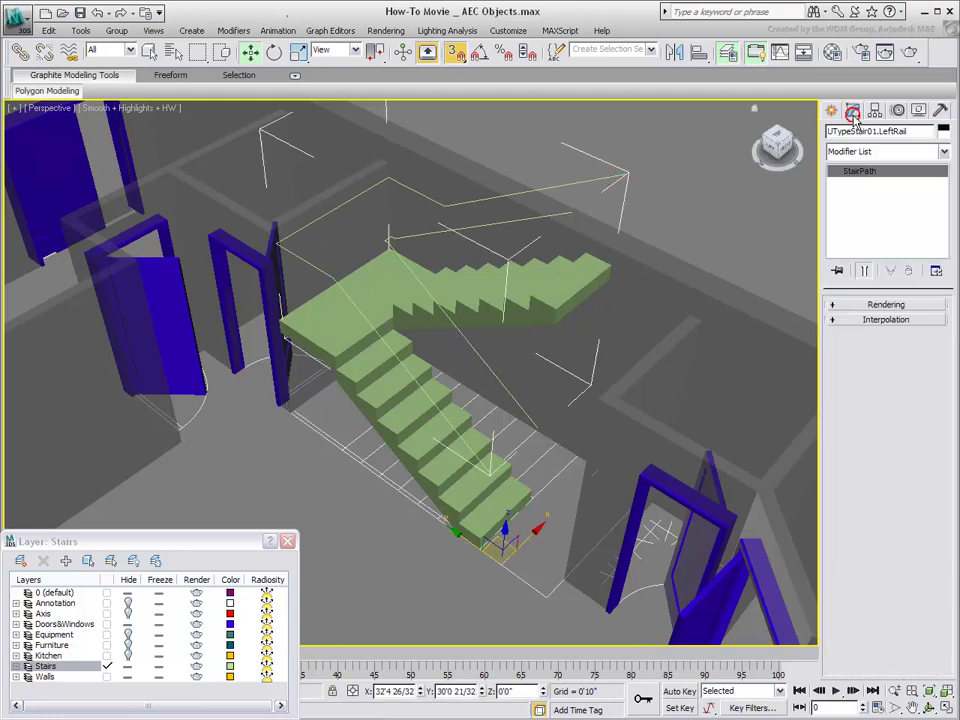
left_click(880, 304)
left_click(835, 318)
left_click(835, 330)
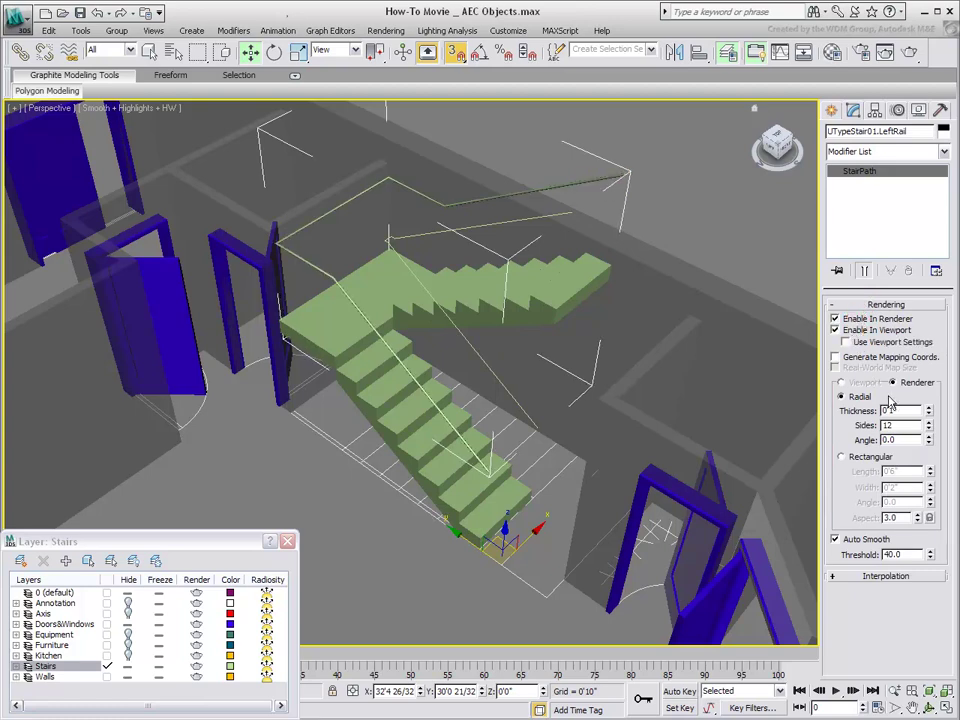
left_click_drag(888, 411, 907, 411)
type("0'2\"")
key("Return")
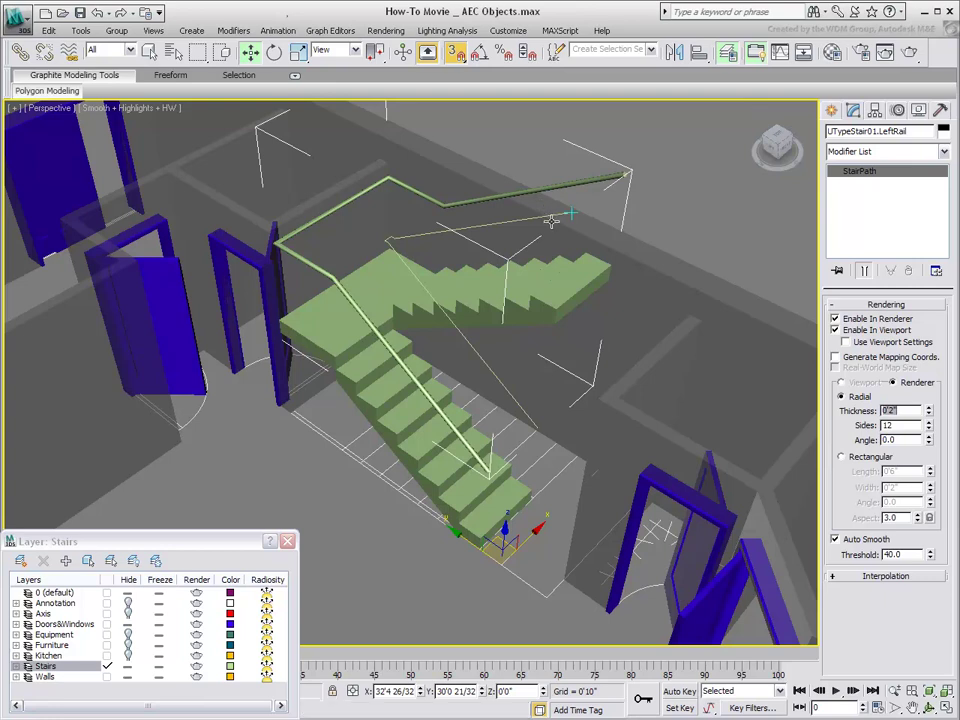
Make the stair's right rail path visible in renderer and viewport, with a radial thickness of 2"
left_click(557, 215)
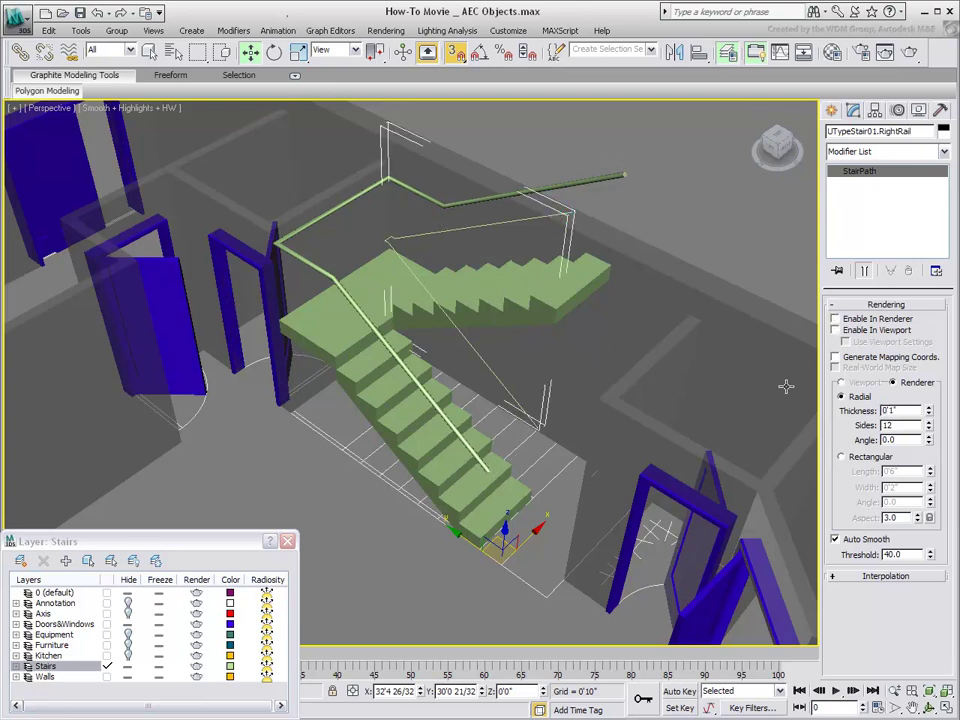
left_click(857, 319)
left_click(857, 331)
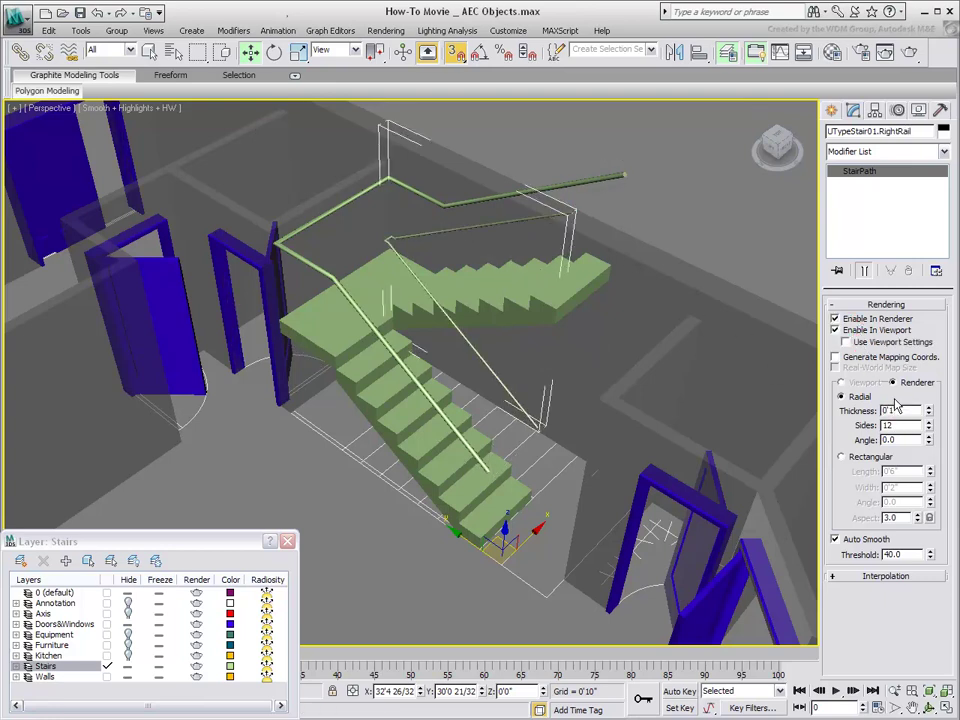
left_click_drag(888, 408, 904, 410)
type("2")
key("Return")
Create an AEC Extended railing along the stair's right rail path and make it respect the path's corners
middle_click_drag(436, 357, 439, 399)
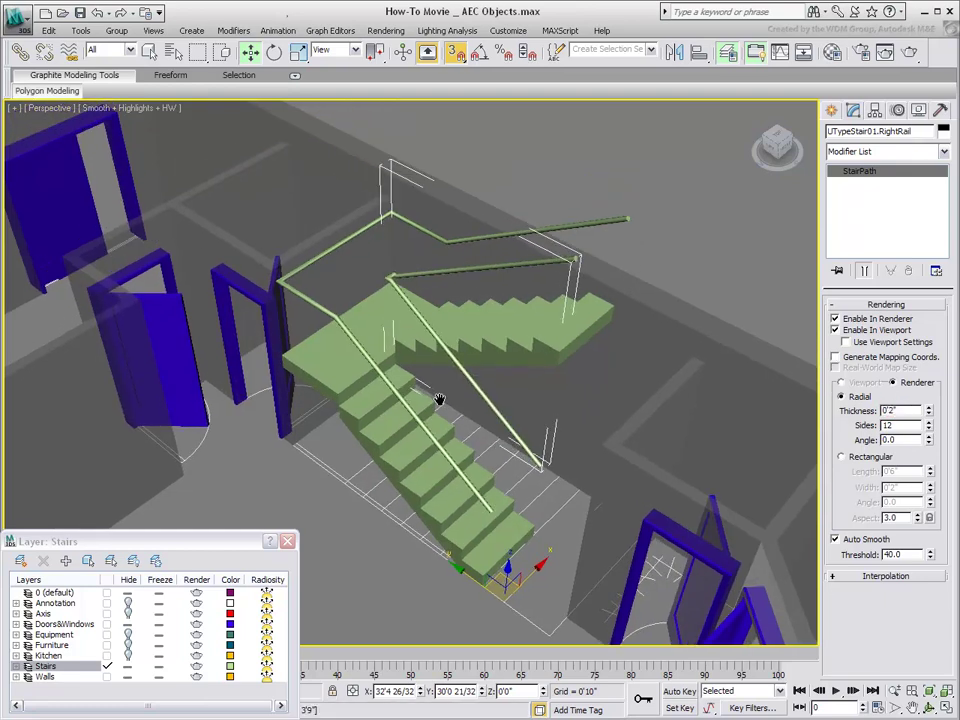
middle_click_drag(461, 446, 463, 364, "alt")
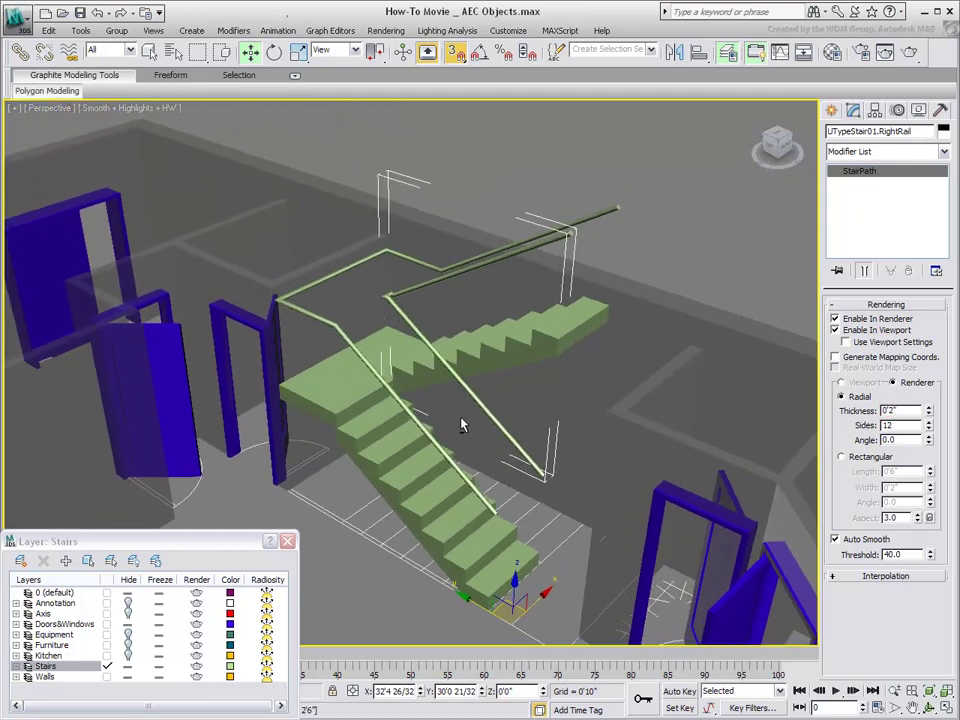
left_click(828, 111)
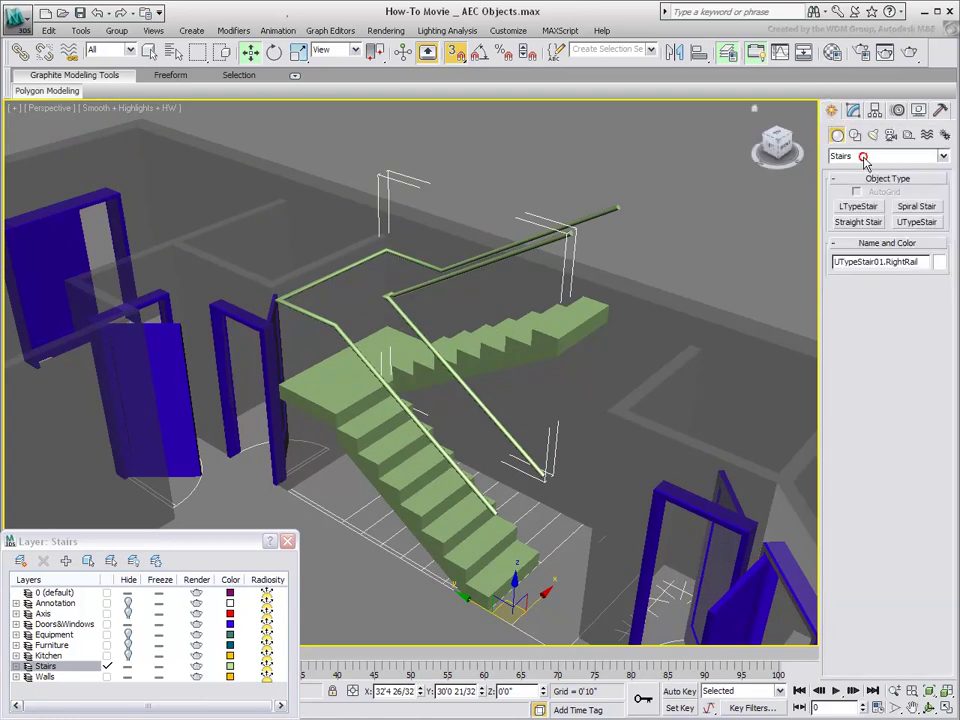
left_click(940, 156)
left_click(858, 258)
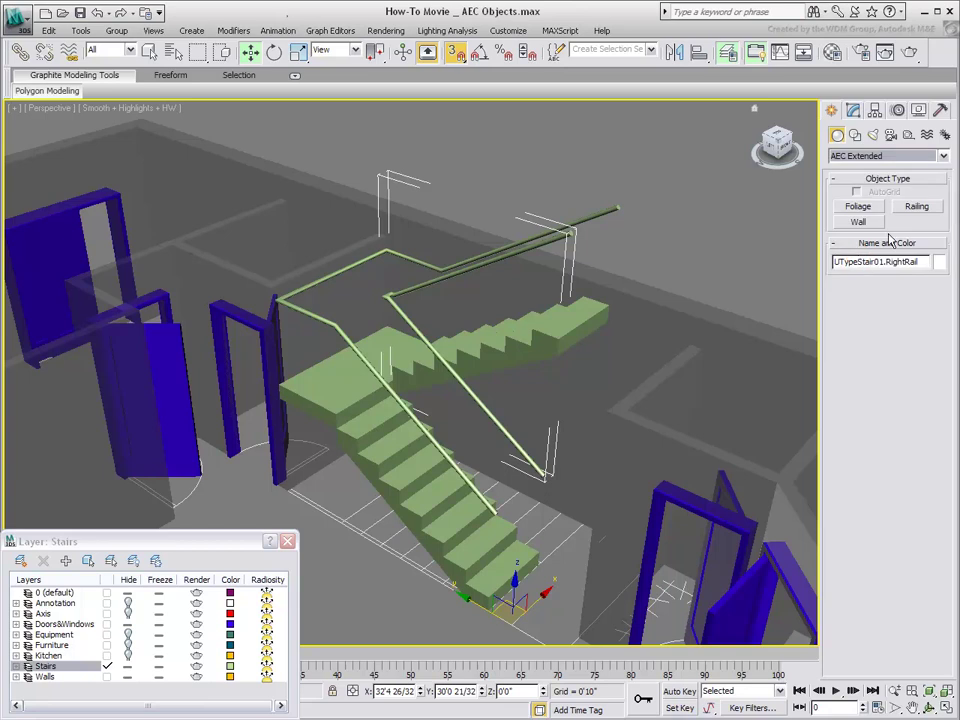
left_click(916, 207)
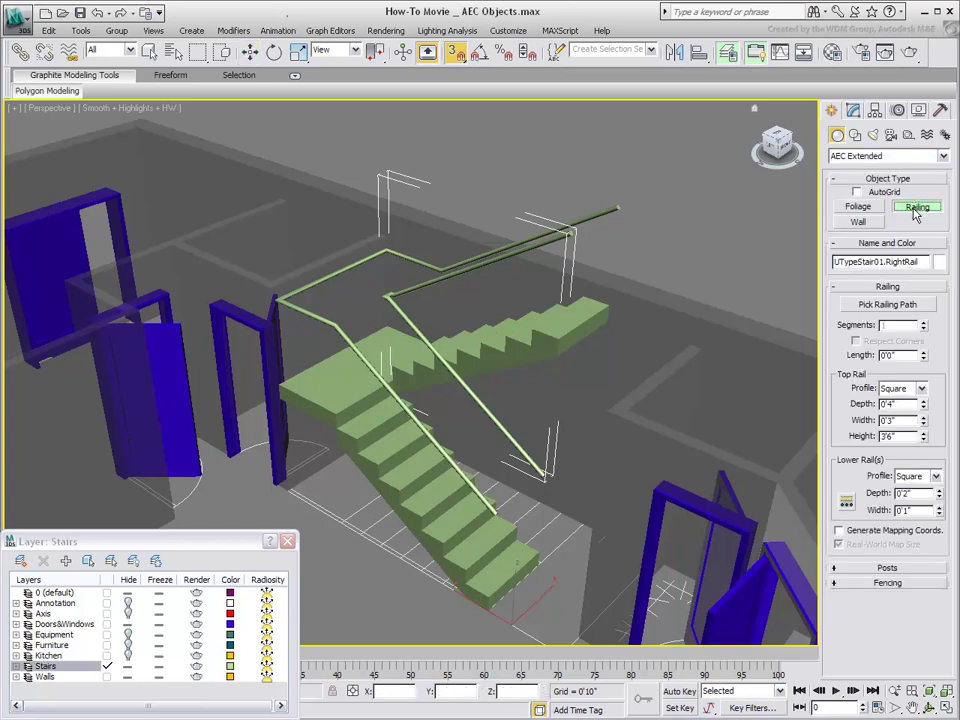
left_click(870, 306)
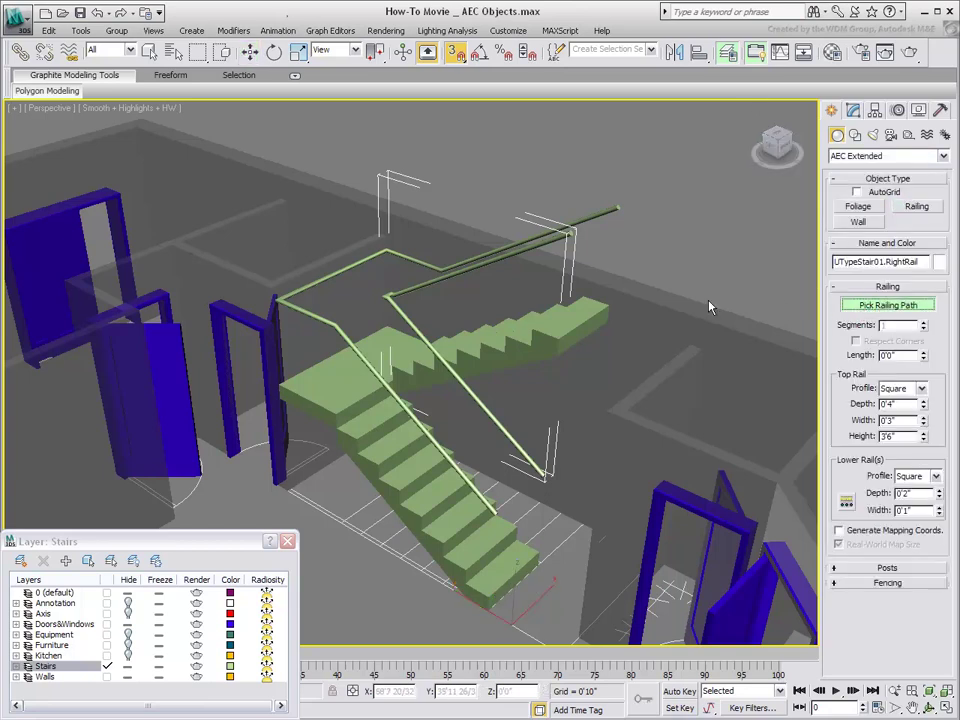
left_click(422, 284)
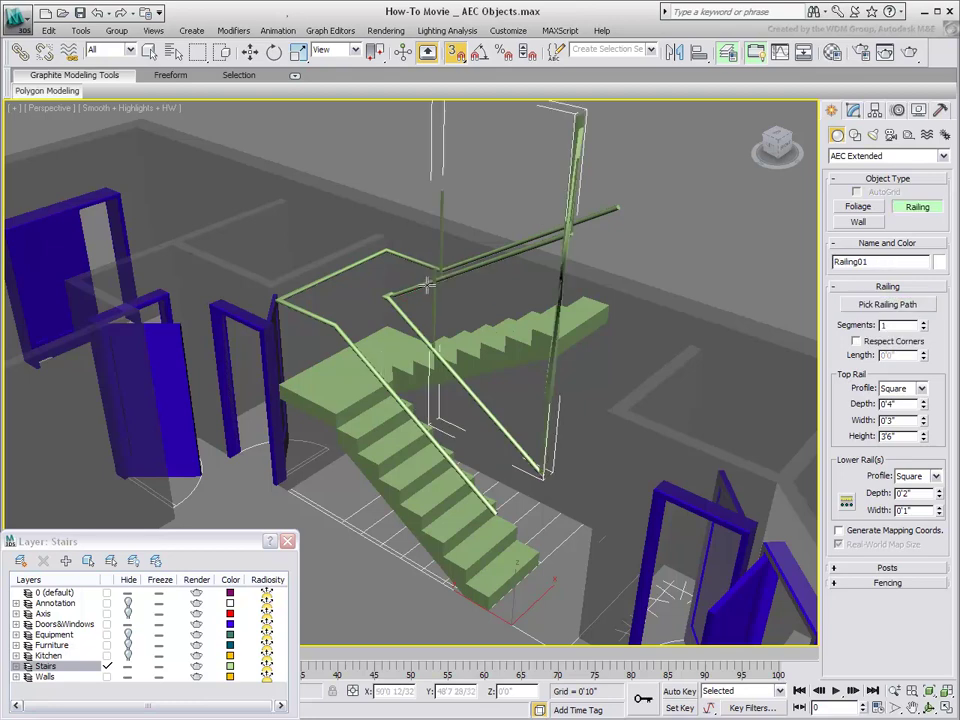
left_click(856, 341)
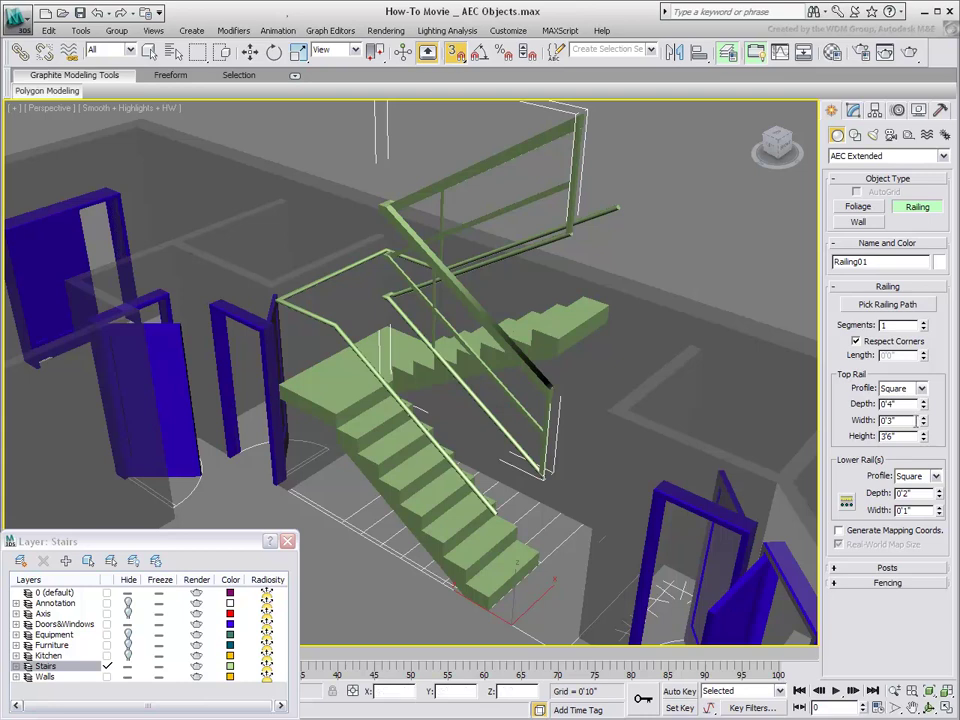
Reset the railing's top rail depth, width and height and its lower rail depth and width to 0
right_click(924, 404)
right_click(924, 420)
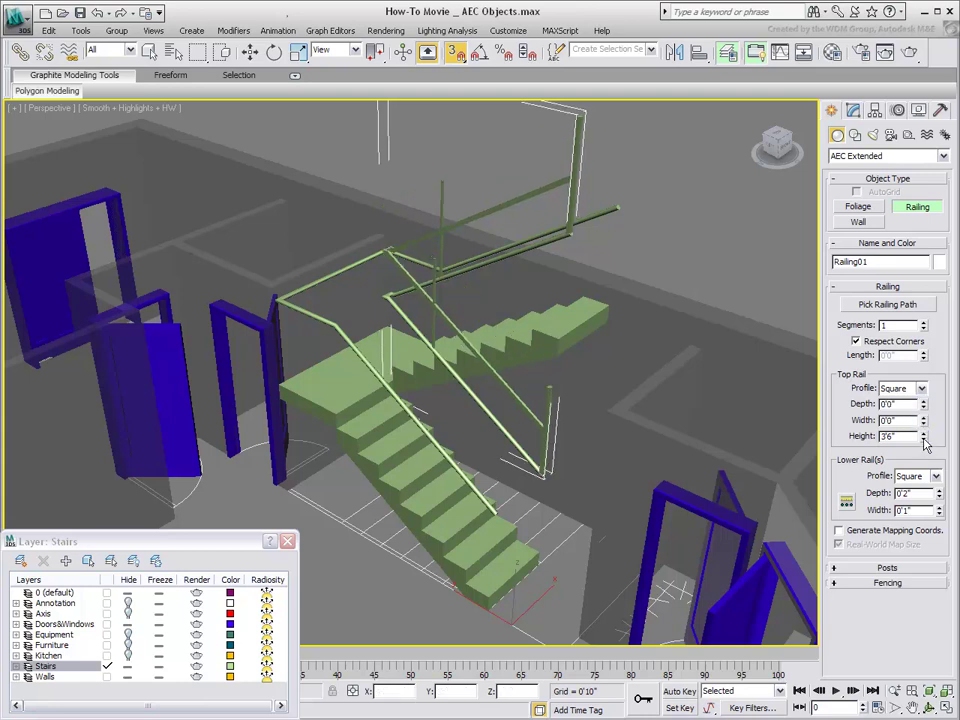
right_click(924, 437)
right_click(939, 494)
right_click(939, 511)
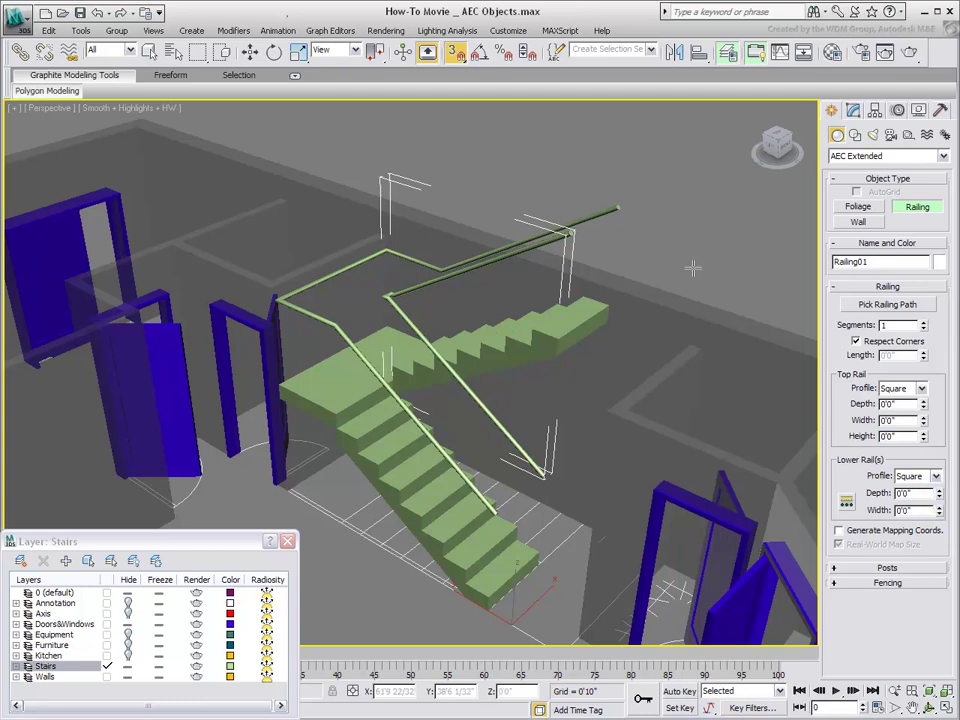
Reset the picket count of the railing's fencing to its minimum in the picket spacing settings
left_click(868, 583)
left_click(846, 529)
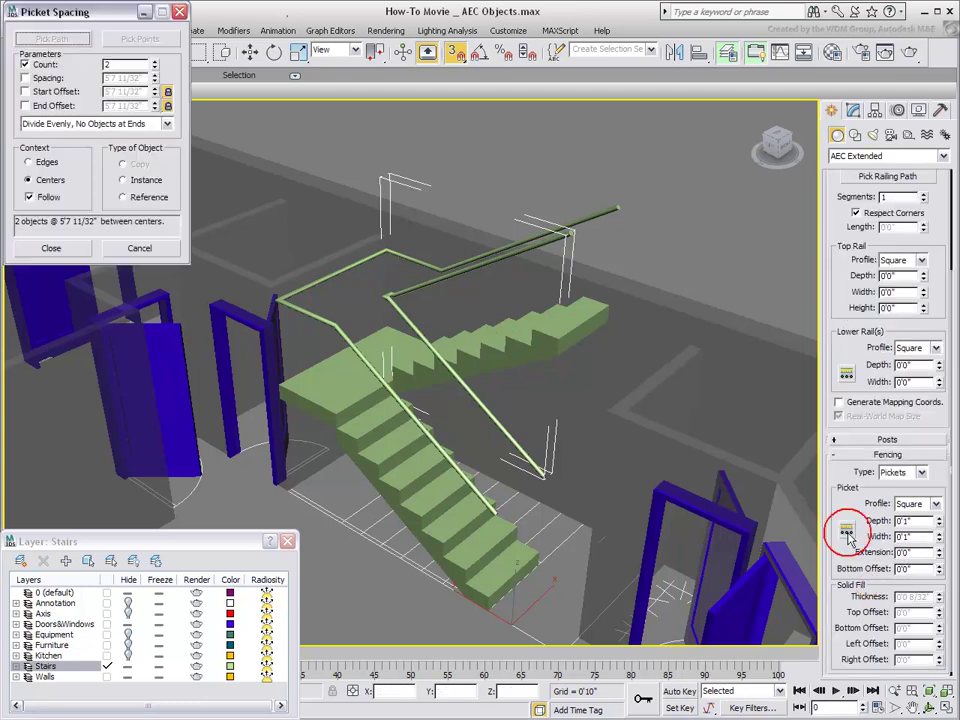
right_click(155, 70)
left_click(55, 250)
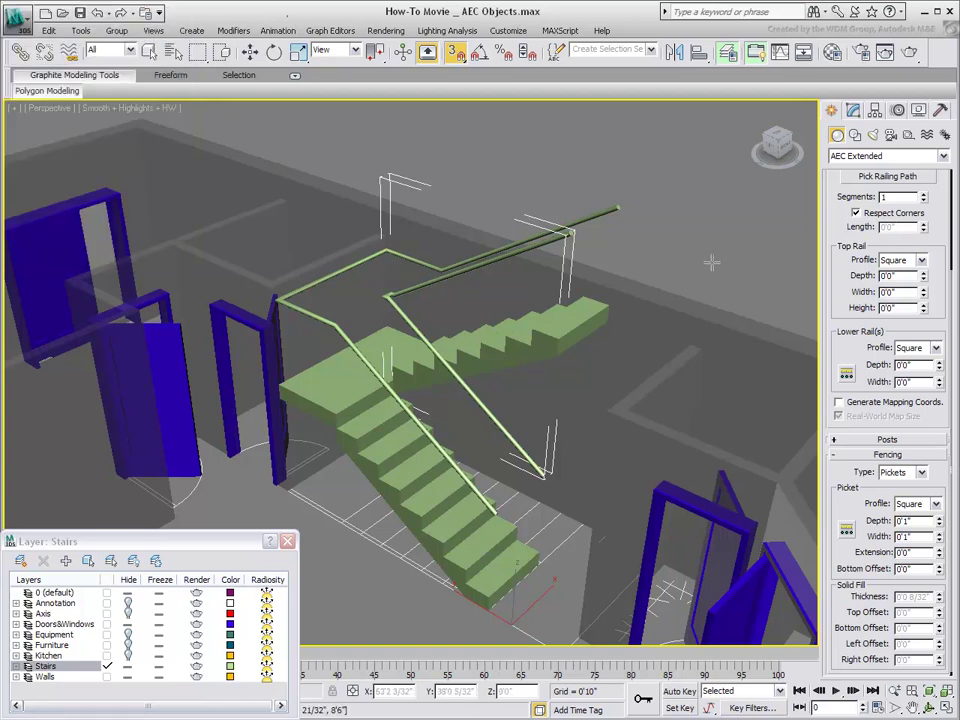
left_click(850, 455)
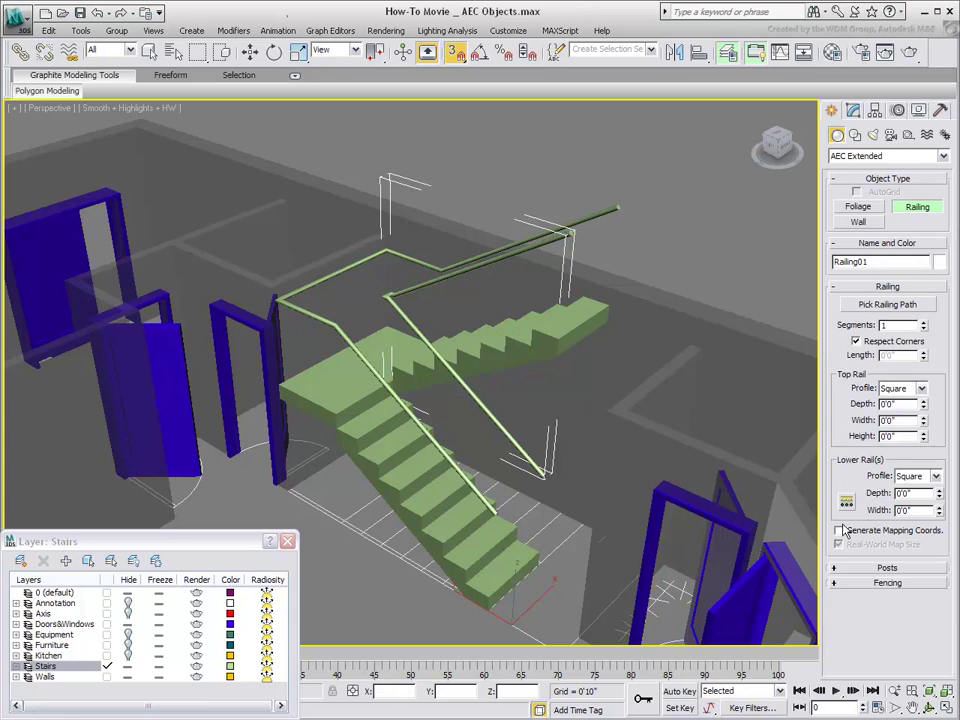
Set the railing's post depth and width to 1" and the post extension to -4'0"
left_click(869, 570)
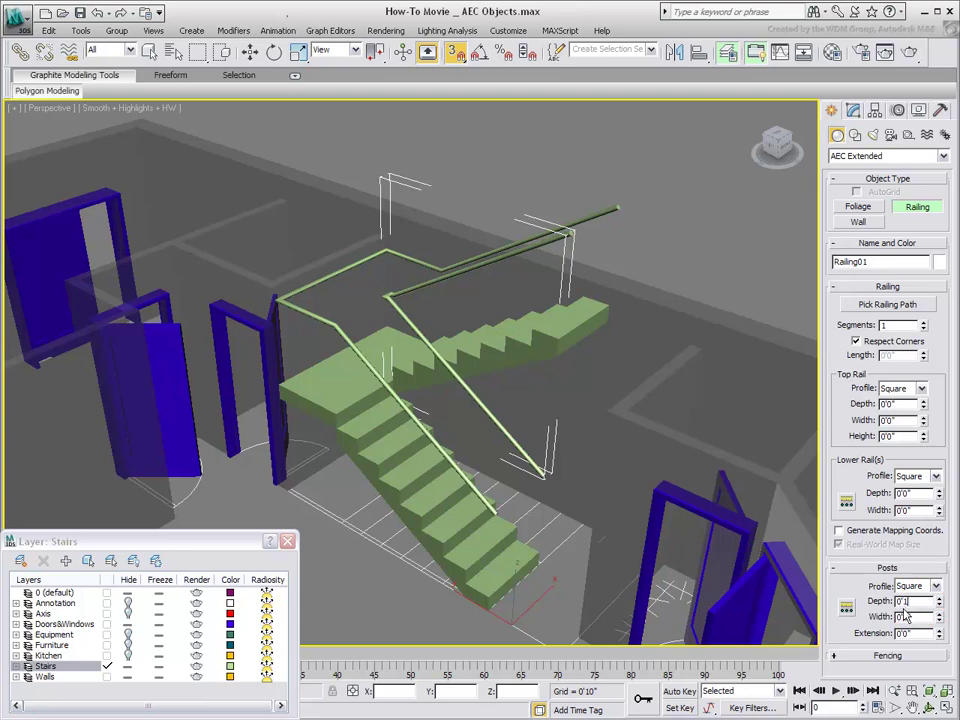
left_click_drag(903, 617, 926, 616)
key("Return")
left_click(917, 631)
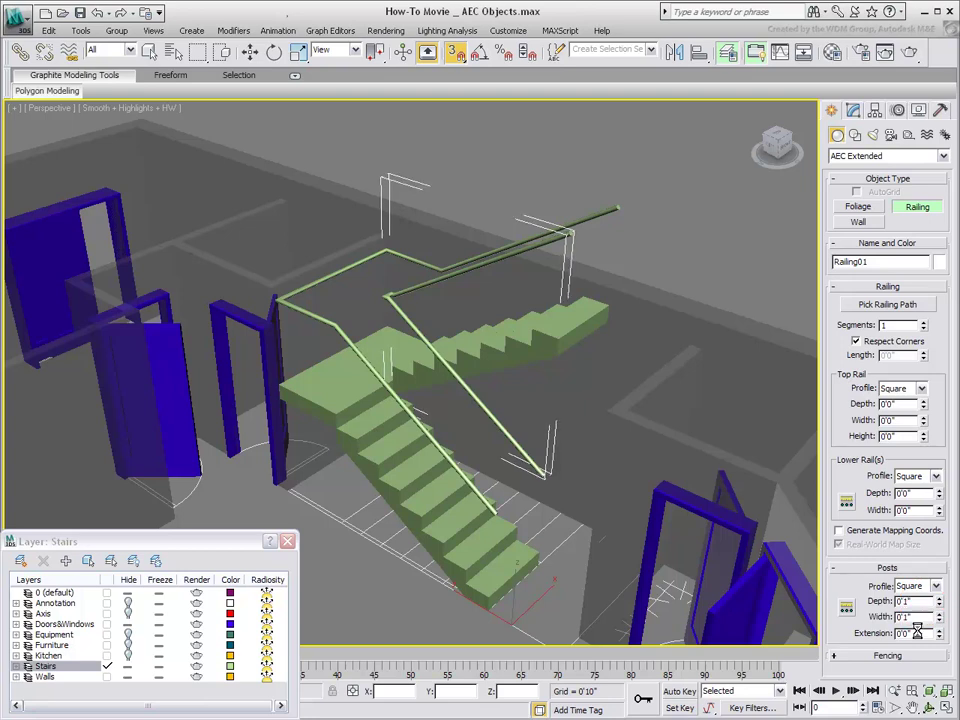
double_click(900, 633)
type("-4")
key("Return")
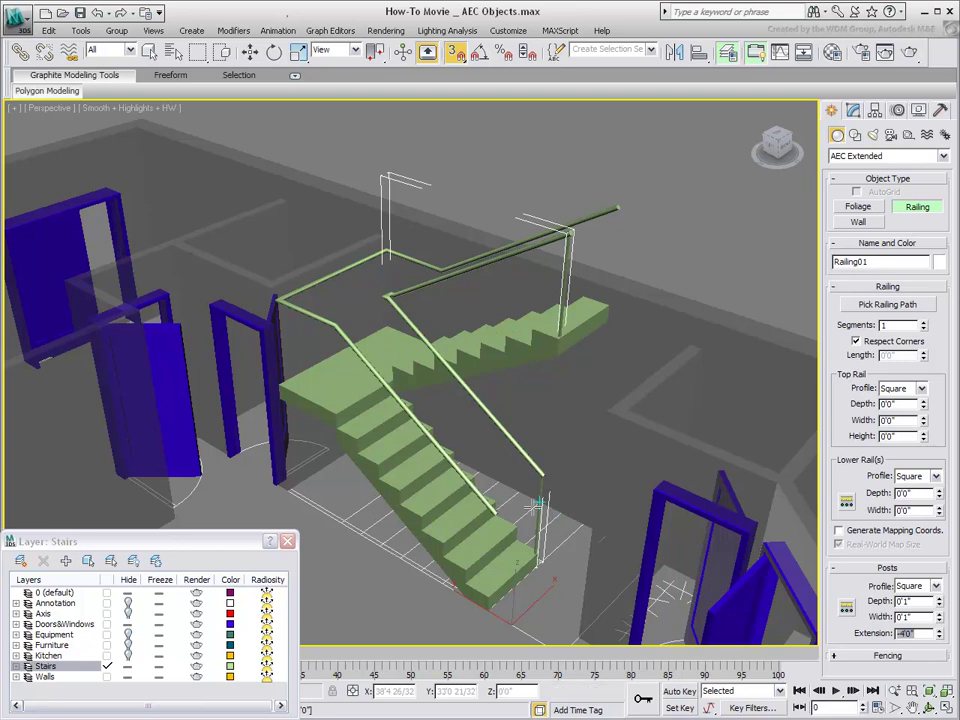
Space the railing's posts with the Centered, Specify Spacing option at 6"
left_click(846, 609)
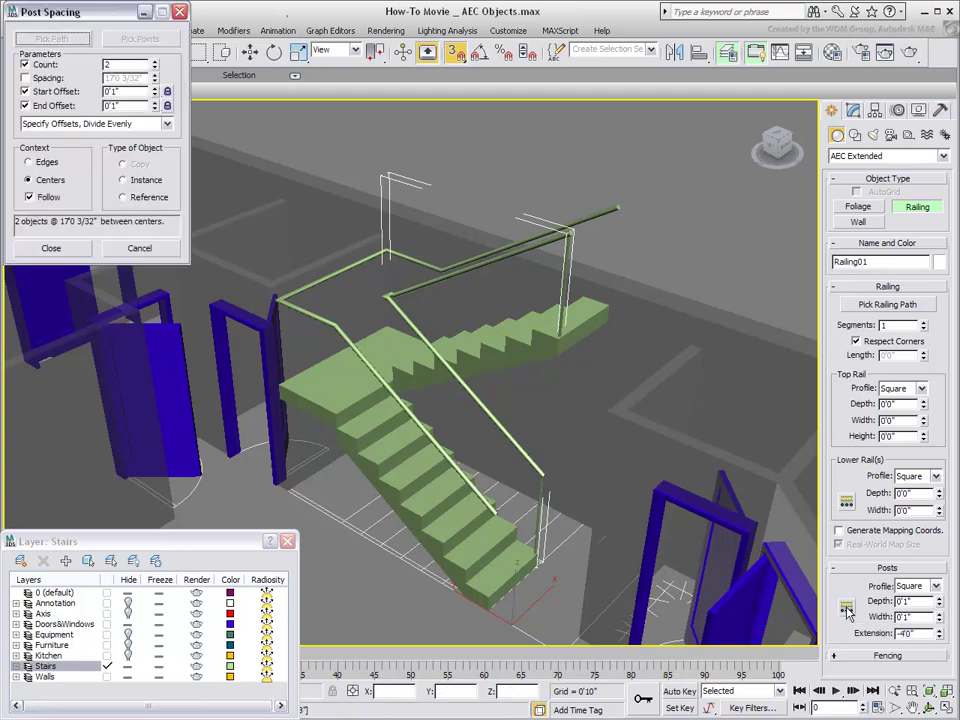
left_click(167, 123)
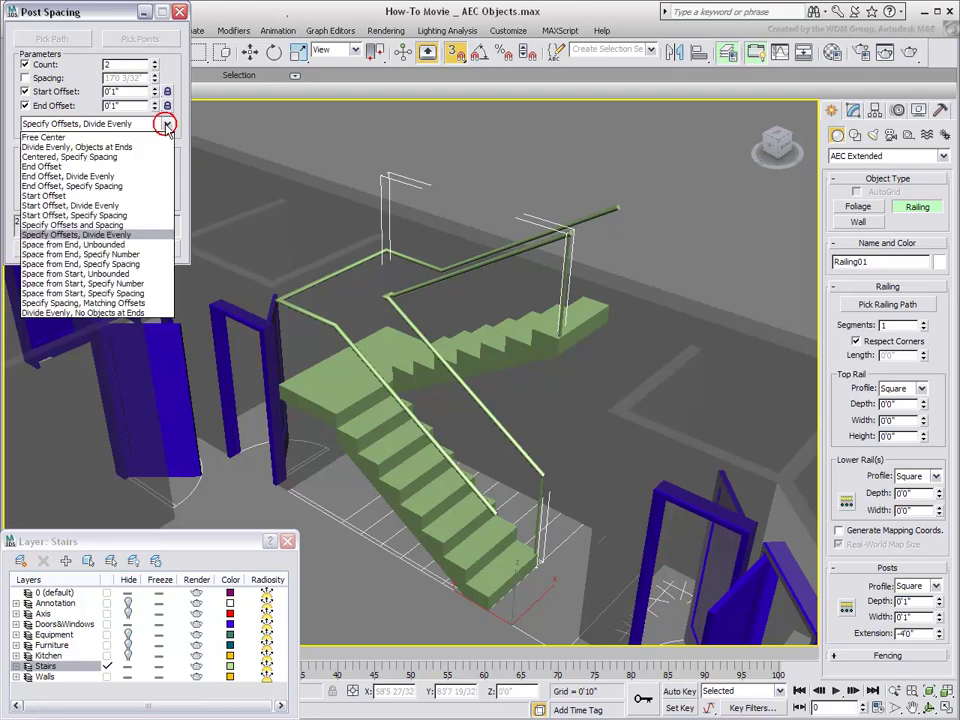
left_click(96, 157)
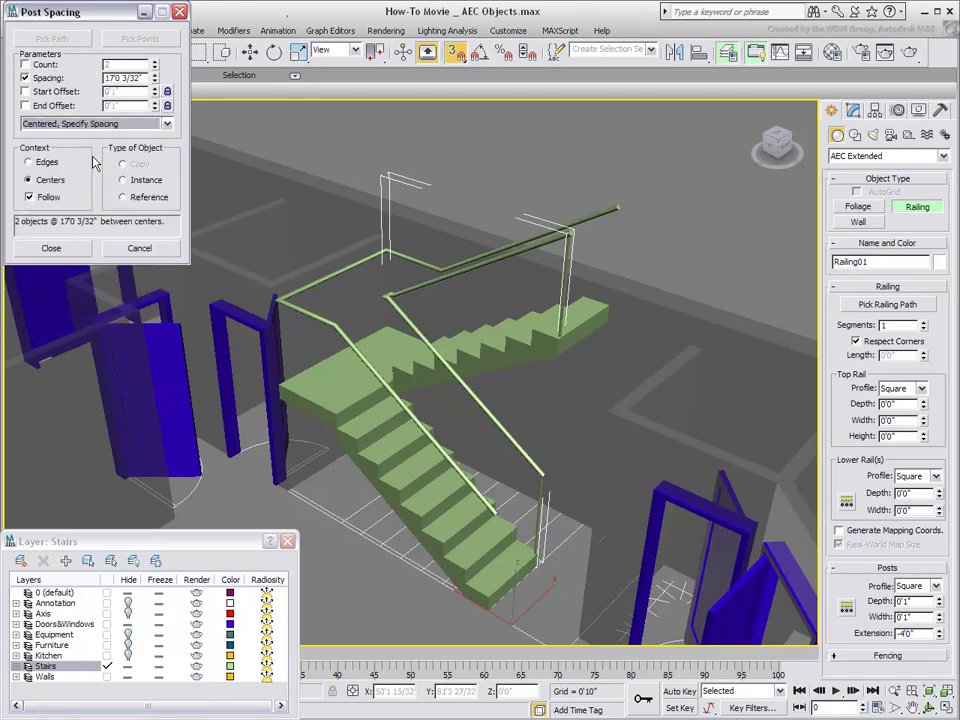
left_click_drag(145, 77, 81, 78)
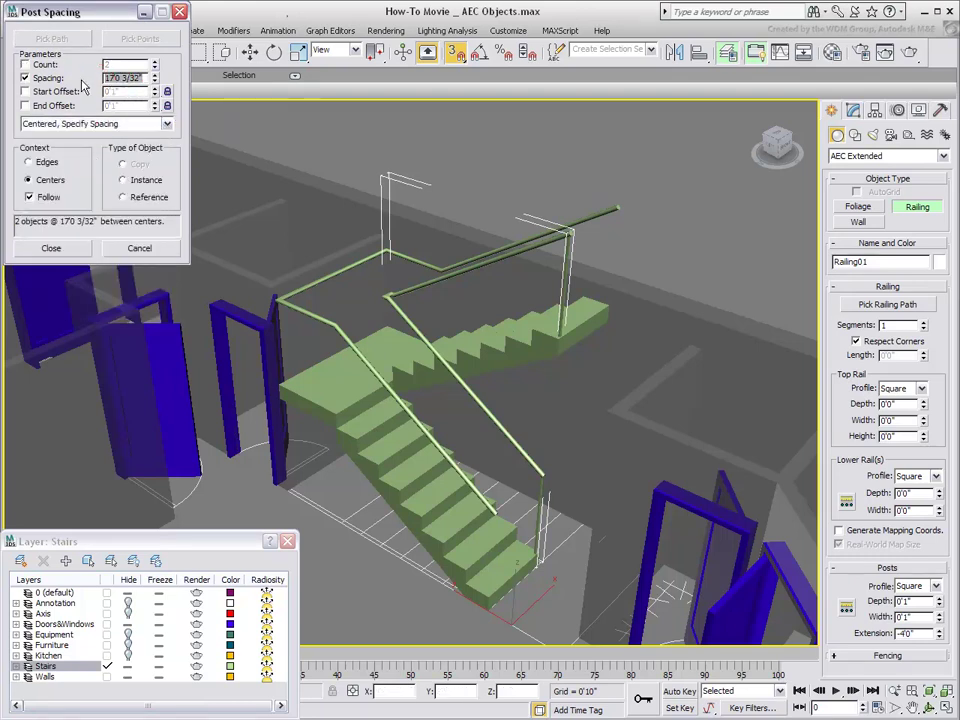
type("6")
key("Return")
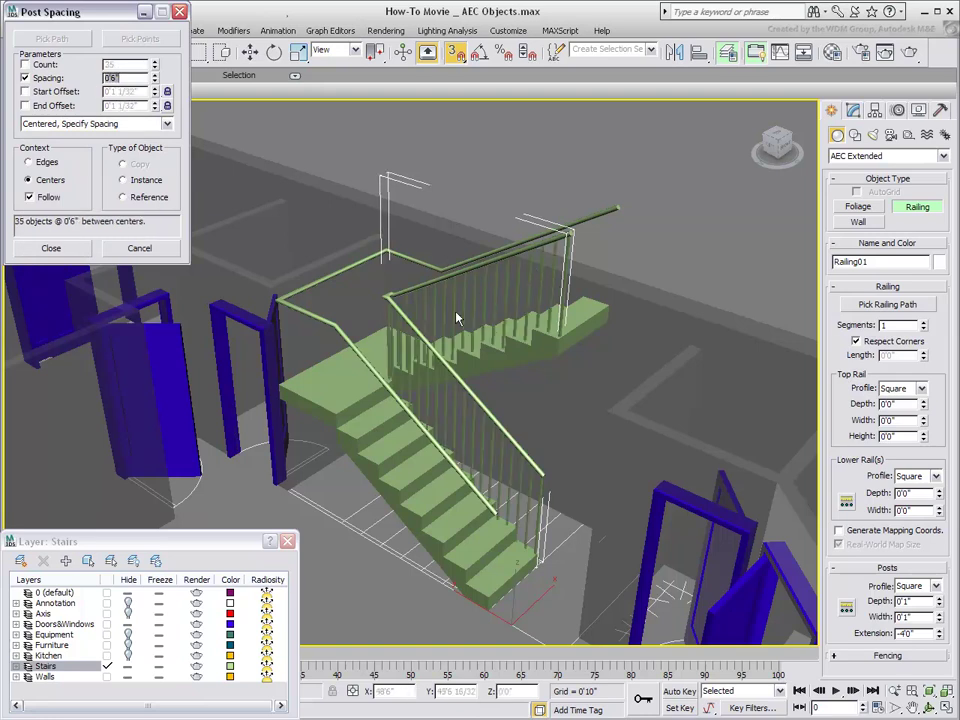
left_click(60, 248)
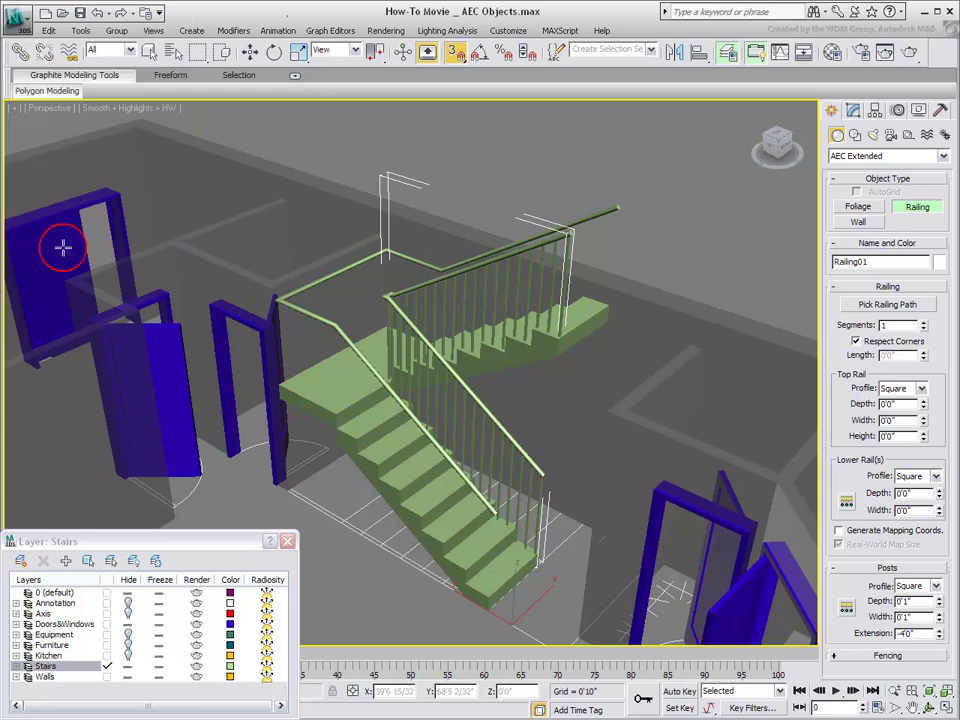
Create a second AEC Extended railing that follows the stair's other, outer rail path
left_click(913, 209)
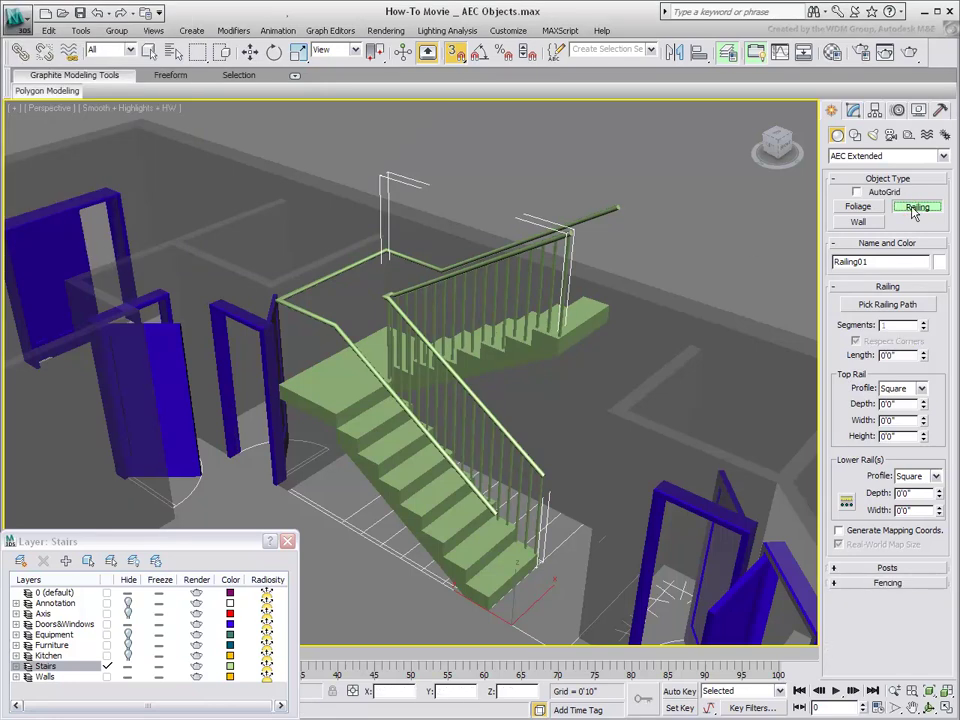
left_click(882, 306)
left_click(605, 211)
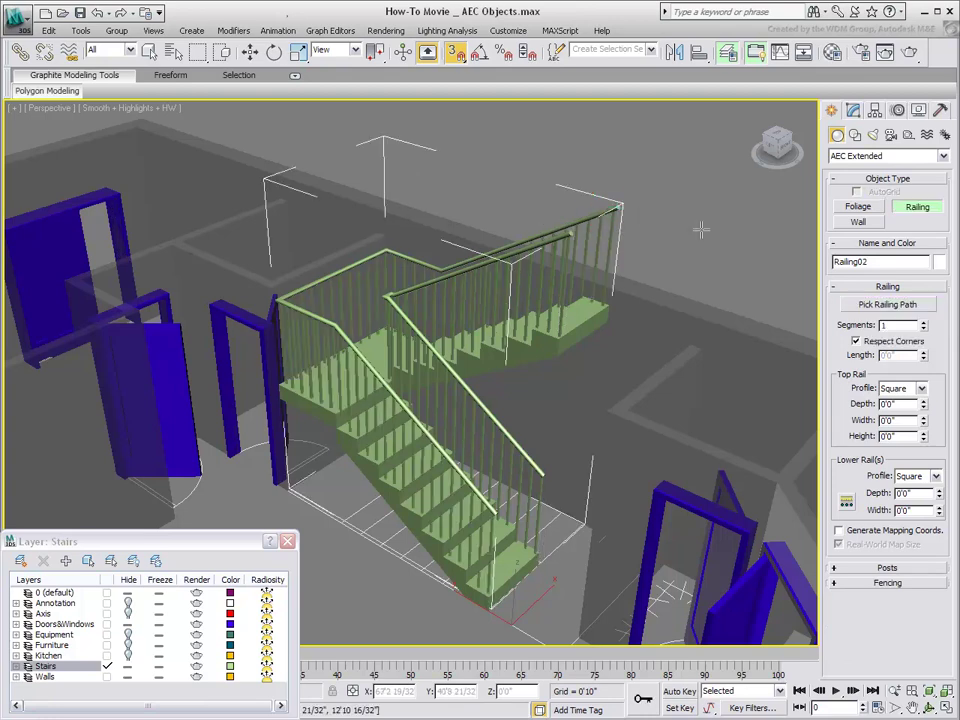
Turn off See-Through in the Walls layer's properties and close the layer manager
scroll(521, 349, "down", 5)
middle_click_drag(513, 435, 477, 415)
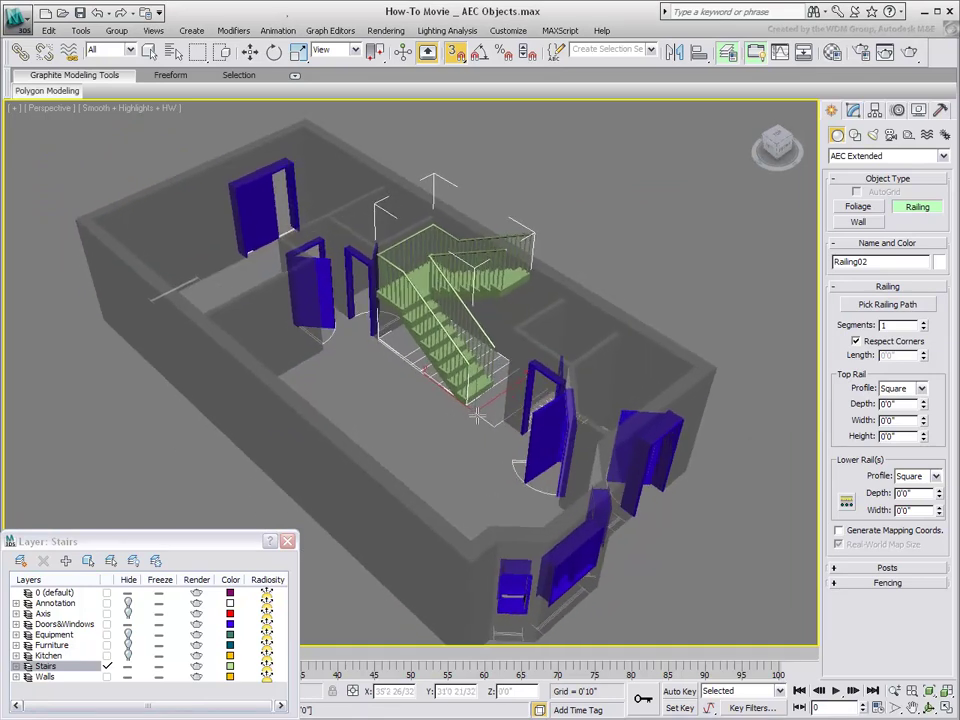
left_click_drag(135, 545, 301, 336)
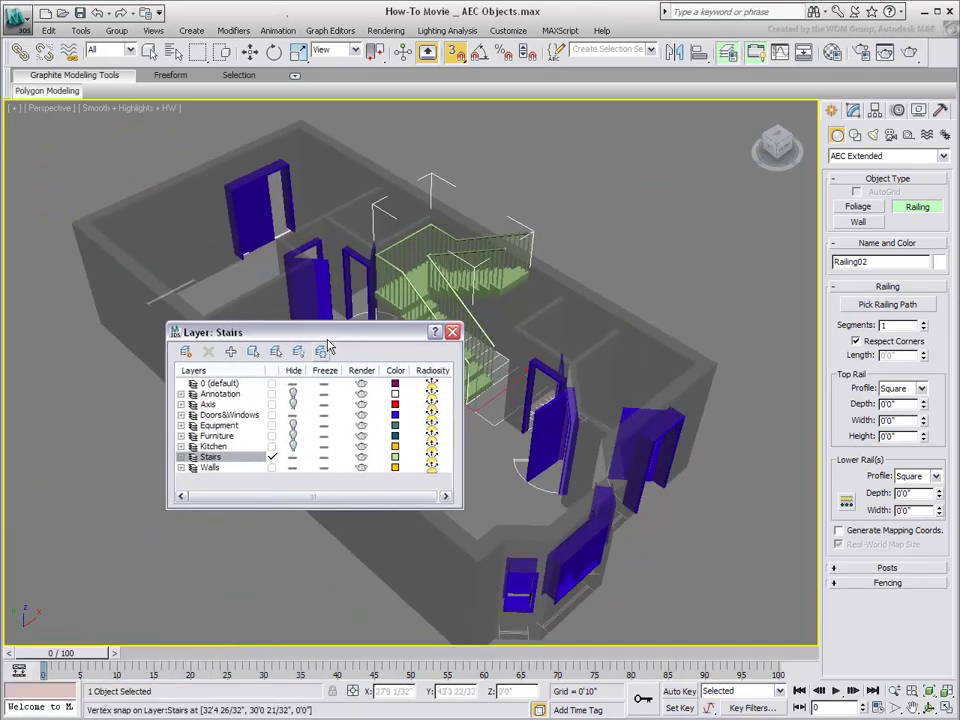
right_click(211, 467)
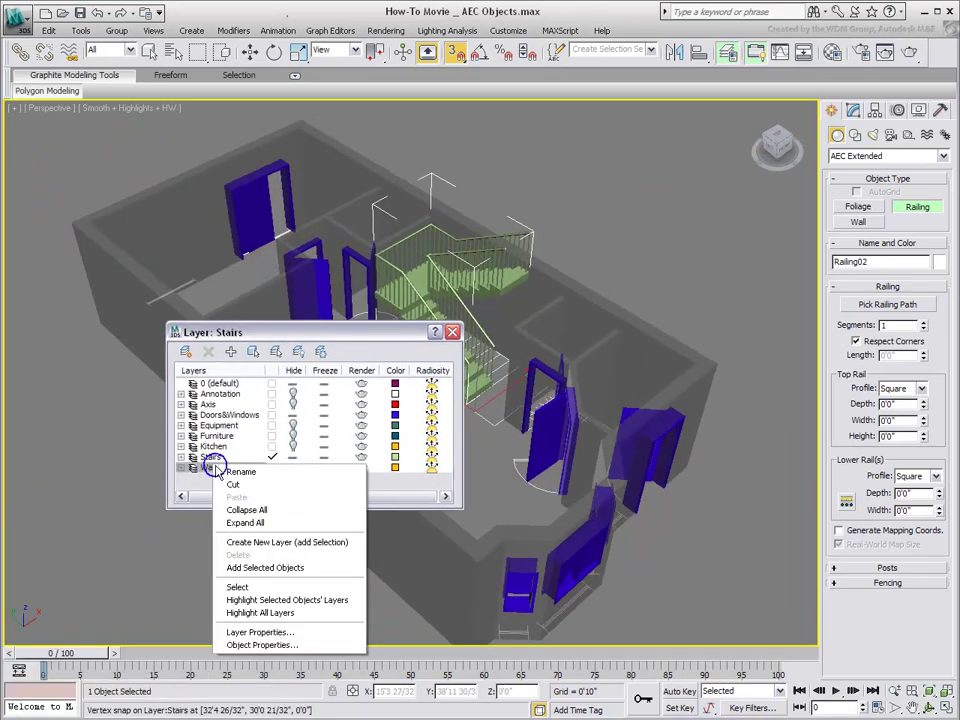
left_click(258, 633)
left_click(408, 375)
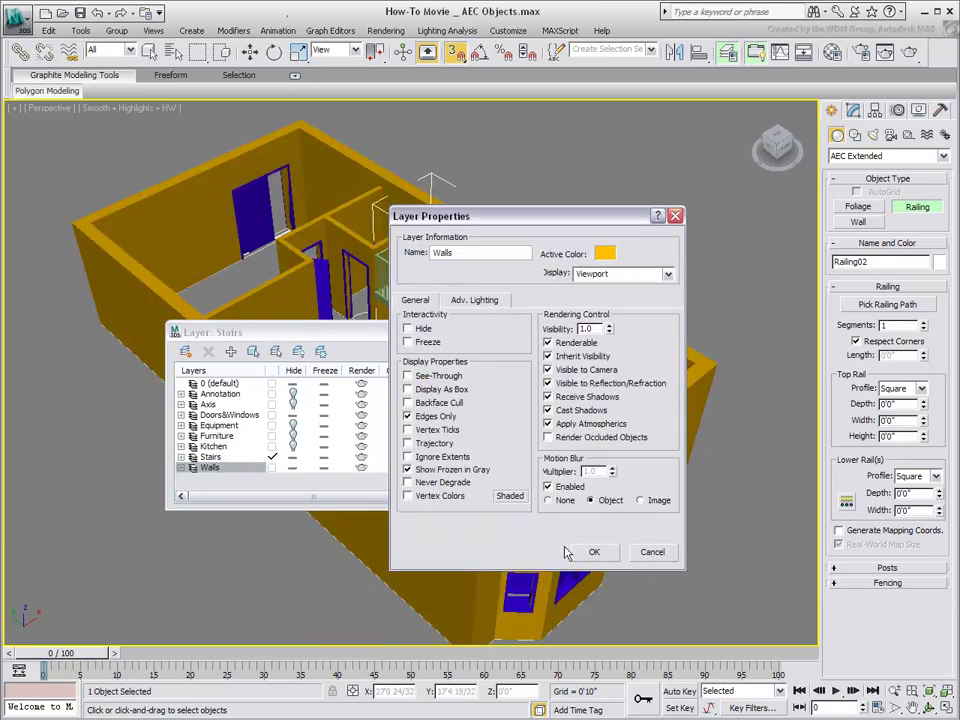
left_click(594, 552)
left_click(450, 332)
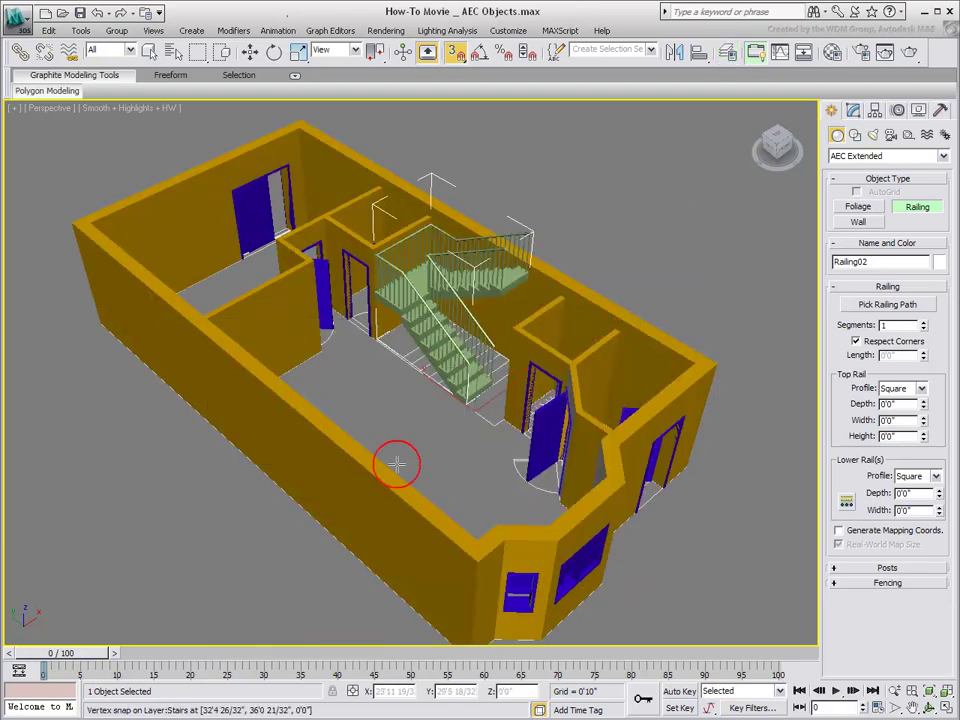
Place an American Elm foliage object on the open ground behind the house
middle_click_drag(422, 469, 450, 461, "alt")
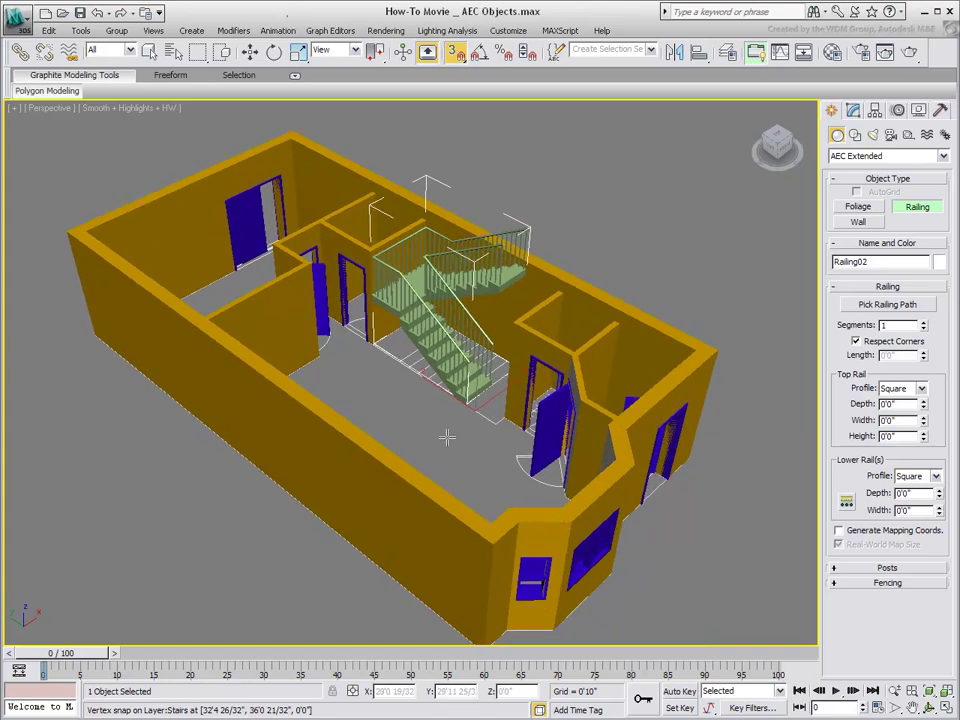
scroll(447, 437, "down", 2)
middle_click_drag(449, 514, 442, 556)
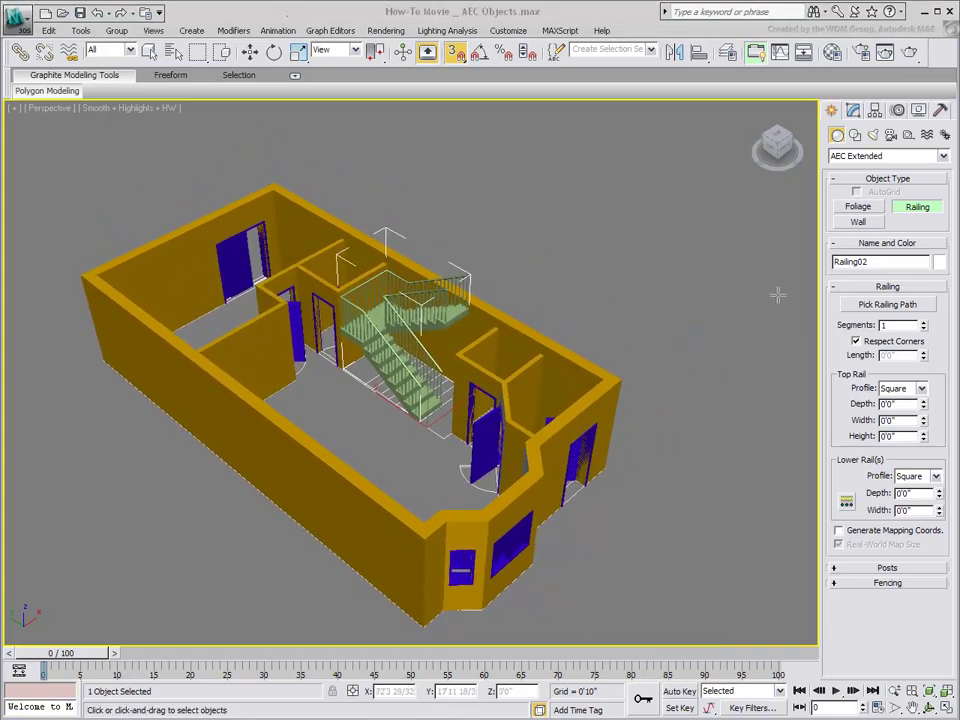
left_click(860, 207)
left_click_drag(935, 340, 936, 430)
left_click(870, 400)
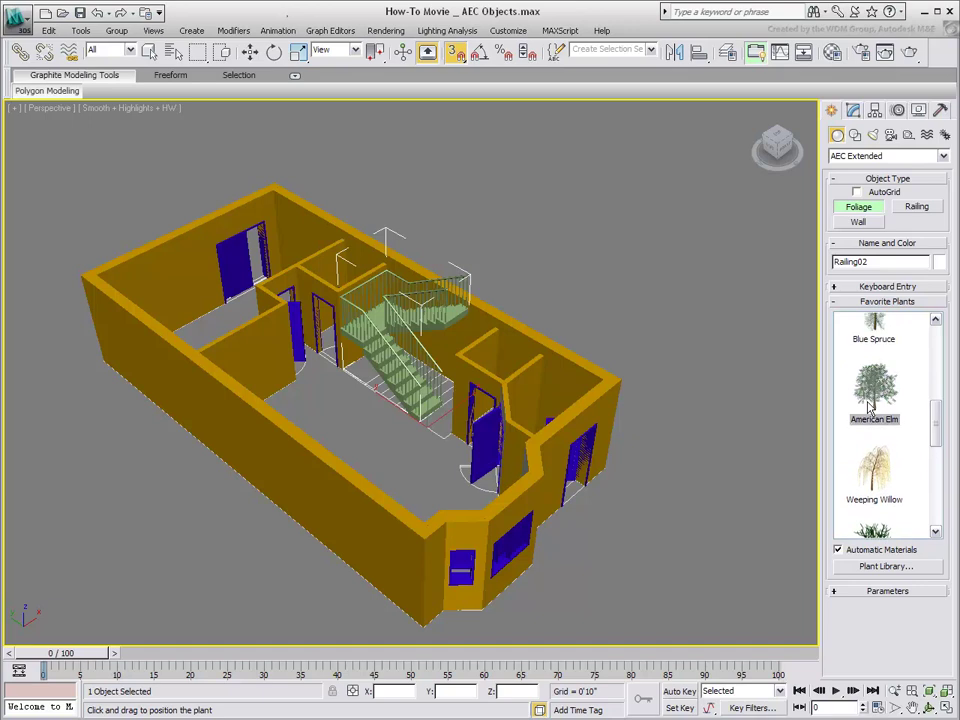
left_click(614, 274)
middle_click_drag(621, 343, 522, 427)
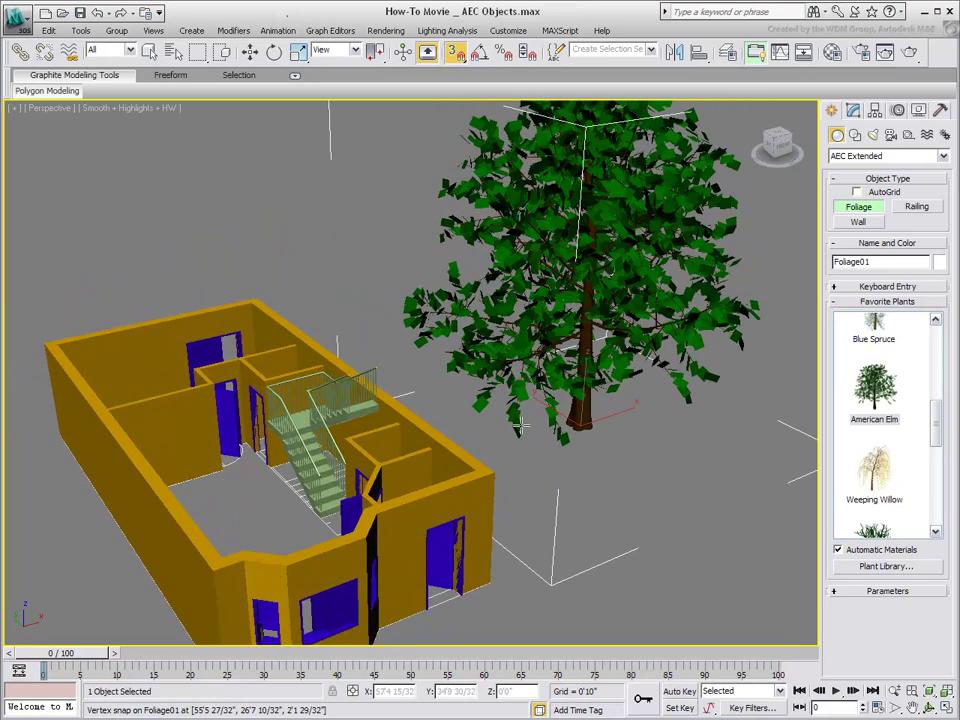
Reduce the elm's height to about 18'4"
left_click(852, 110)
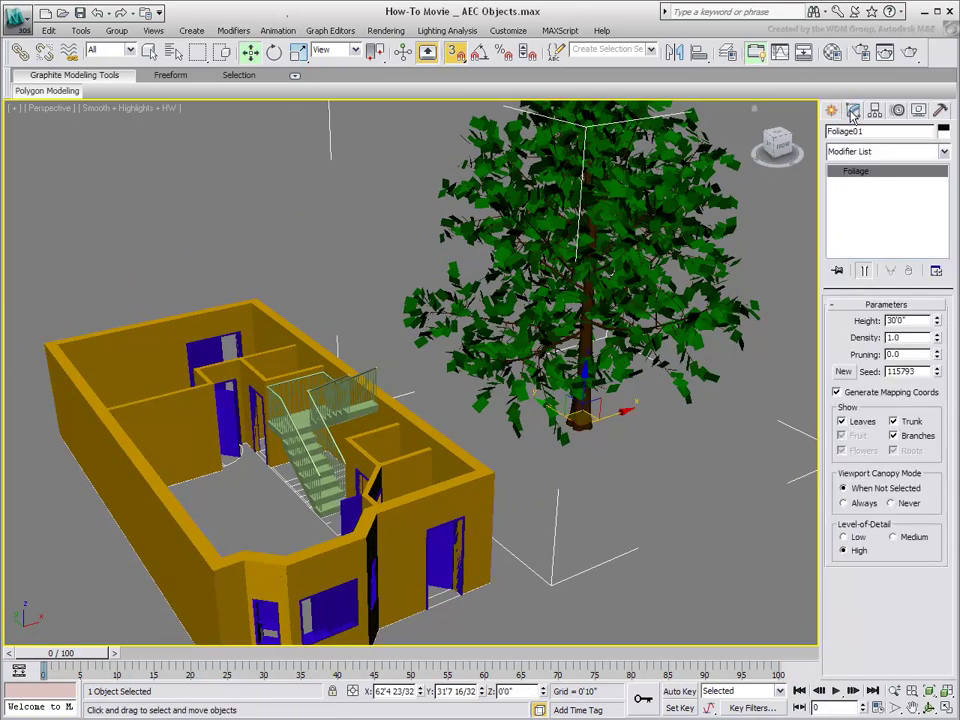
left_click_drag(937, 322, 936, 287)
mouse_move(937, 339)
left_mouse_down()
mouse_move(937, 348)
mouse_move(936, 338)
left_mouse_up()
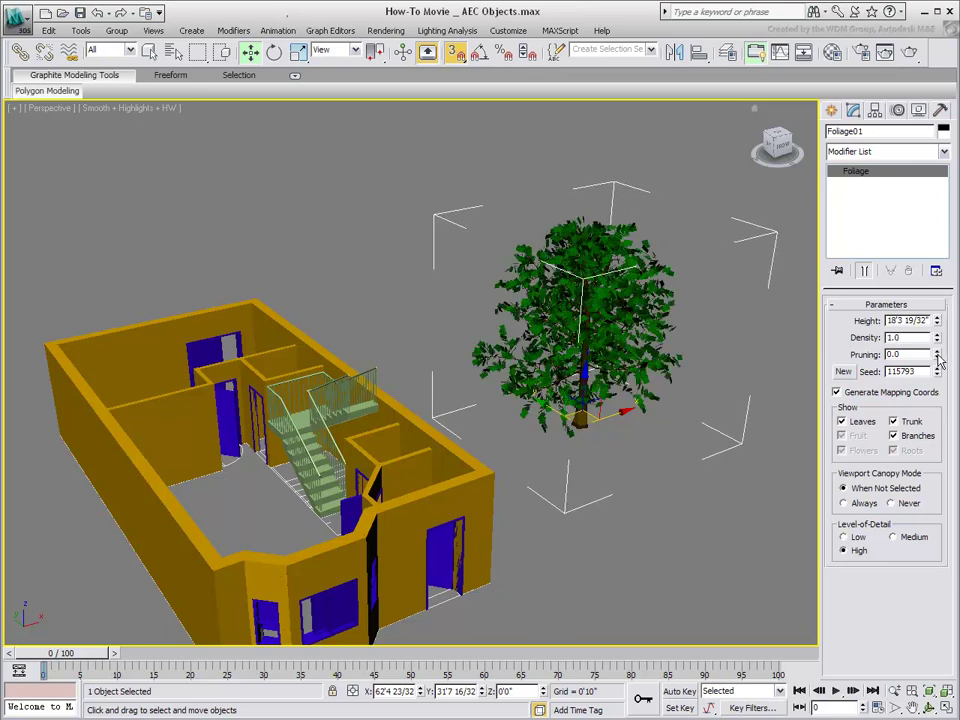
Try pruning the elm's lower branches with values up to 0.8, and reset the pruning to 0
left_click(937, 351)
left_click(937, 351)
left_click(937, 351)
left_click(937, 351)
left_click(938, 356)
left_click(938, 356)
left_click(937, 352)
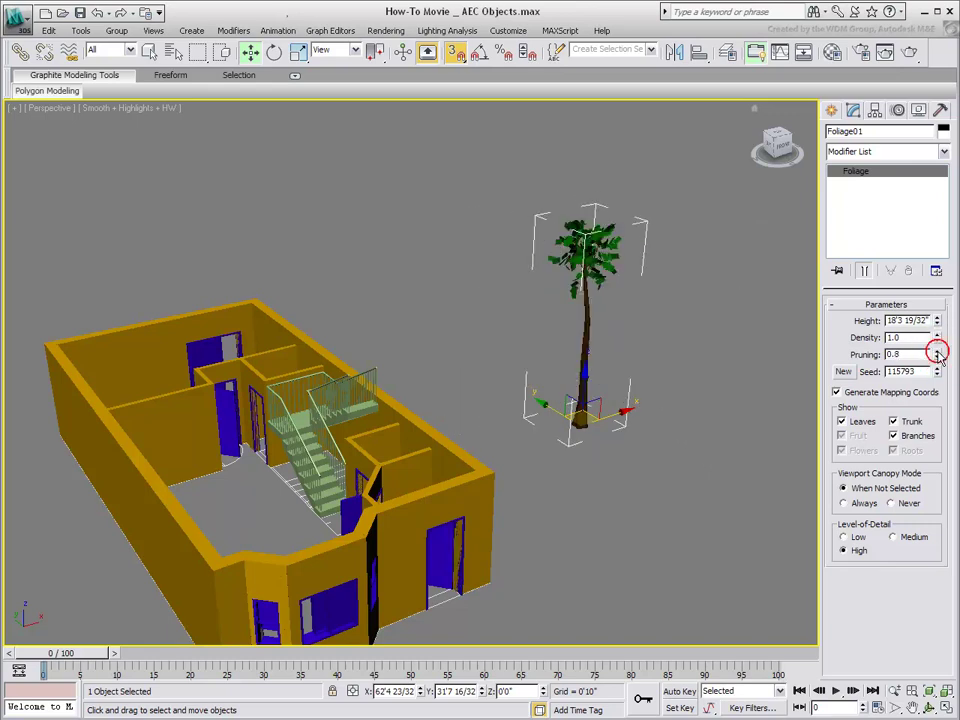
right_click(937, 356)
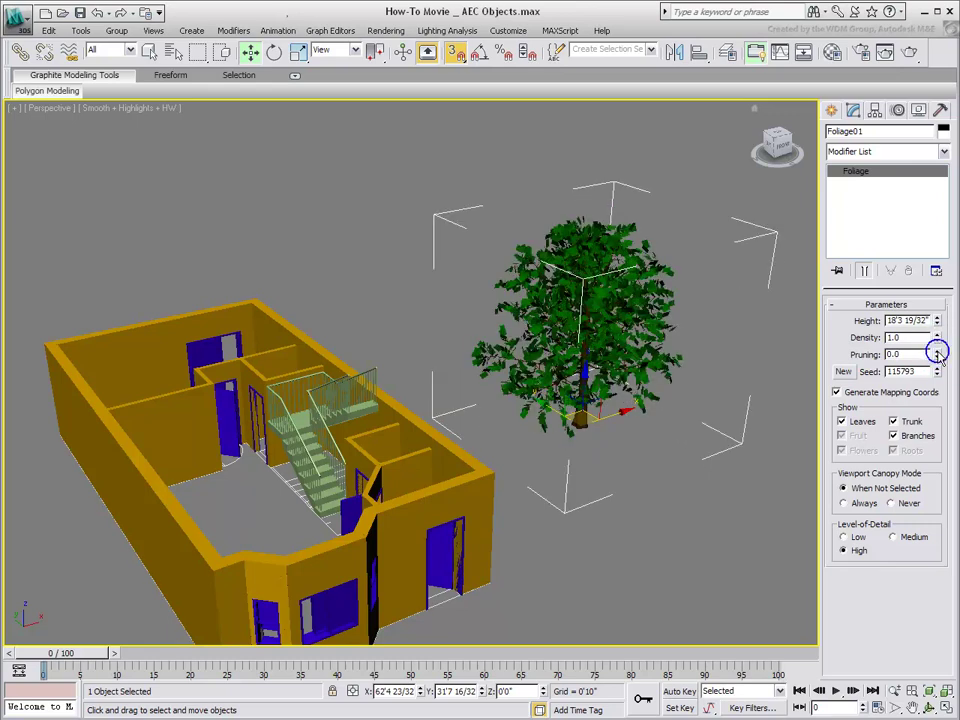
Generate several new random seeds for the elm to vary its branch and leaf arrangement
left_click(843, 371)
left_click(843, 371)
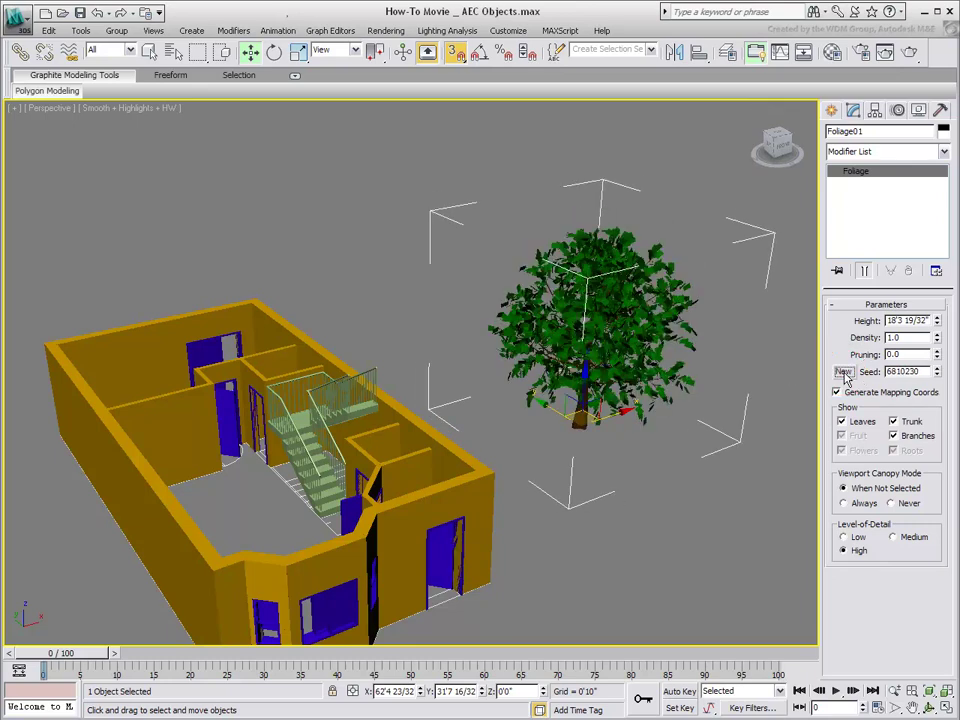
left_click(843, 371)
left_click(843, 371)
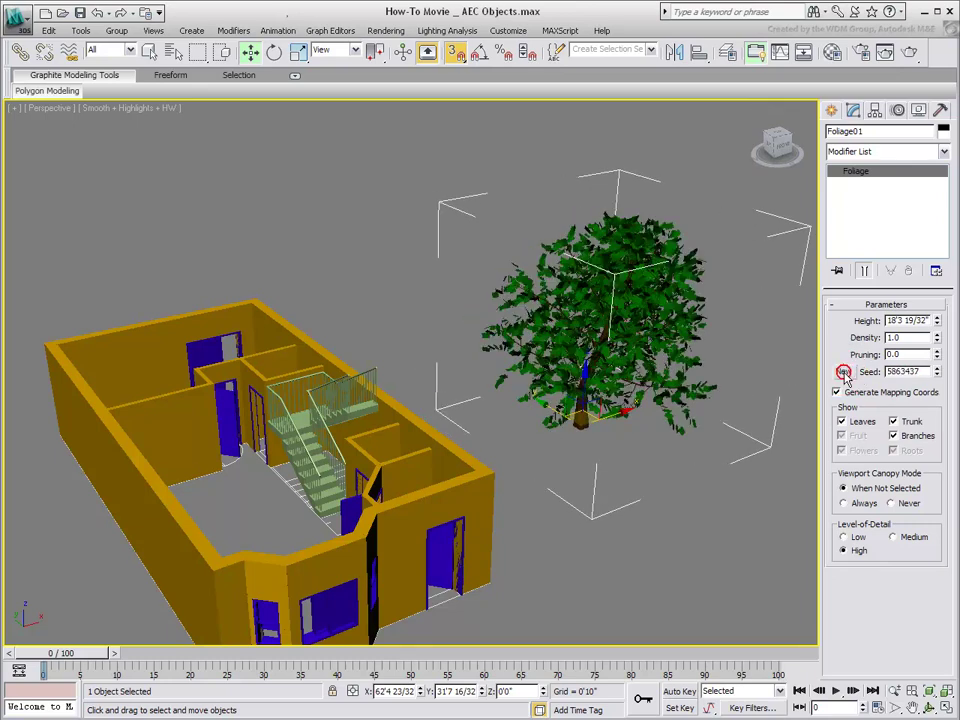
Hide the elm's leaves, branches and trunk, and show the trunk and branches again
left_click(843, 422)
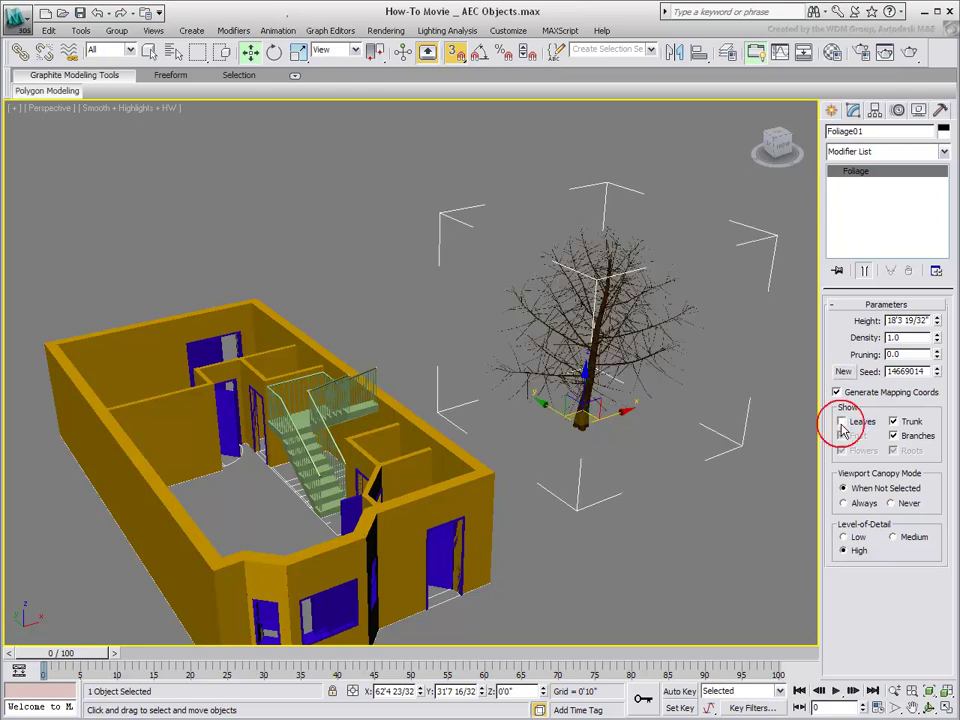
left_click(894, 437)
left_click(894, 422)
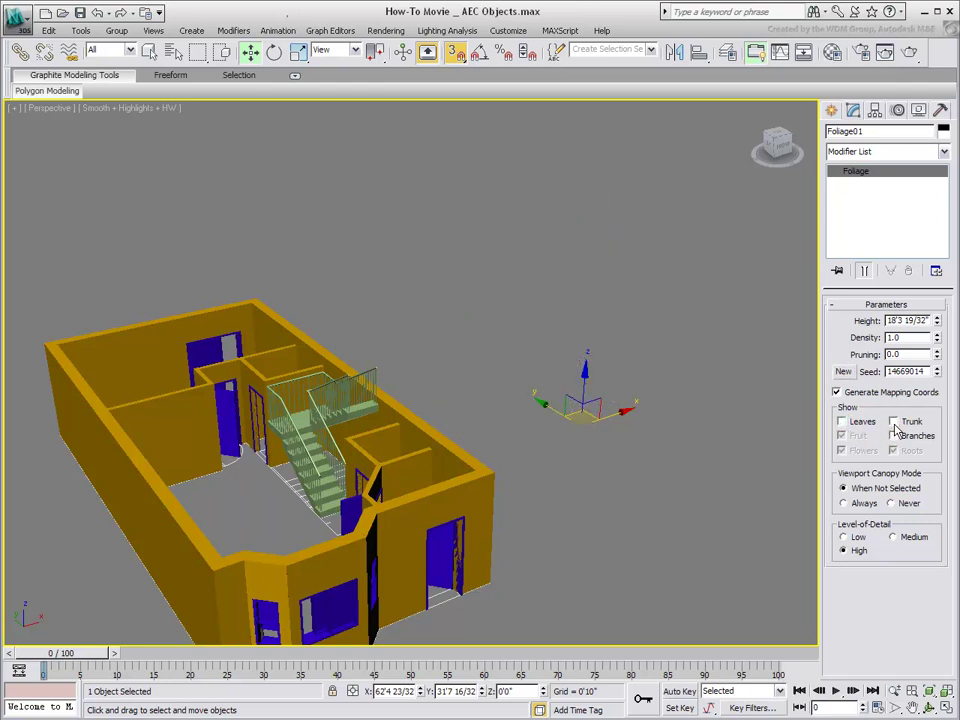
left_click(893, 422)
left_click(893, 436)
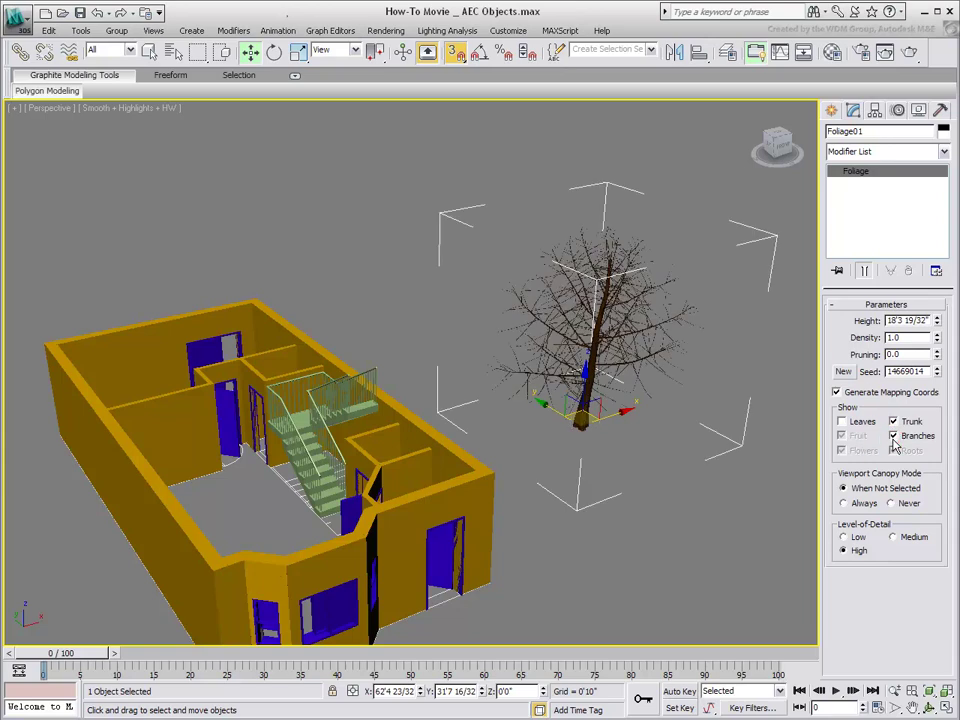
Try the Low and Medium levels of detail on the elm, and return it to High
left_click(844, 537)
left_click(892, 537)
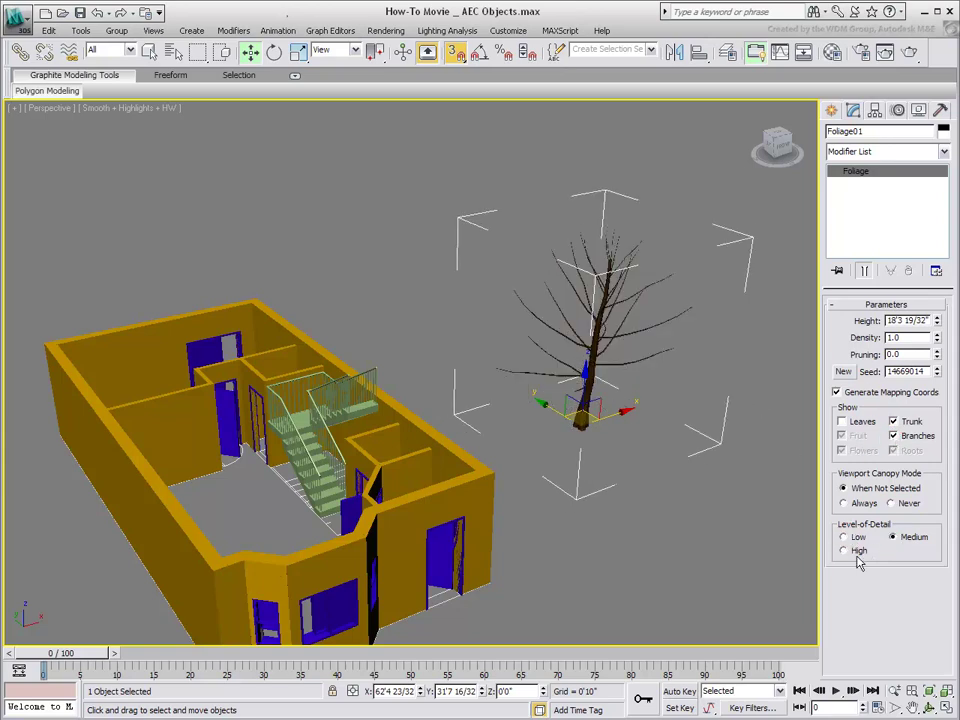
left_click(845, 550)
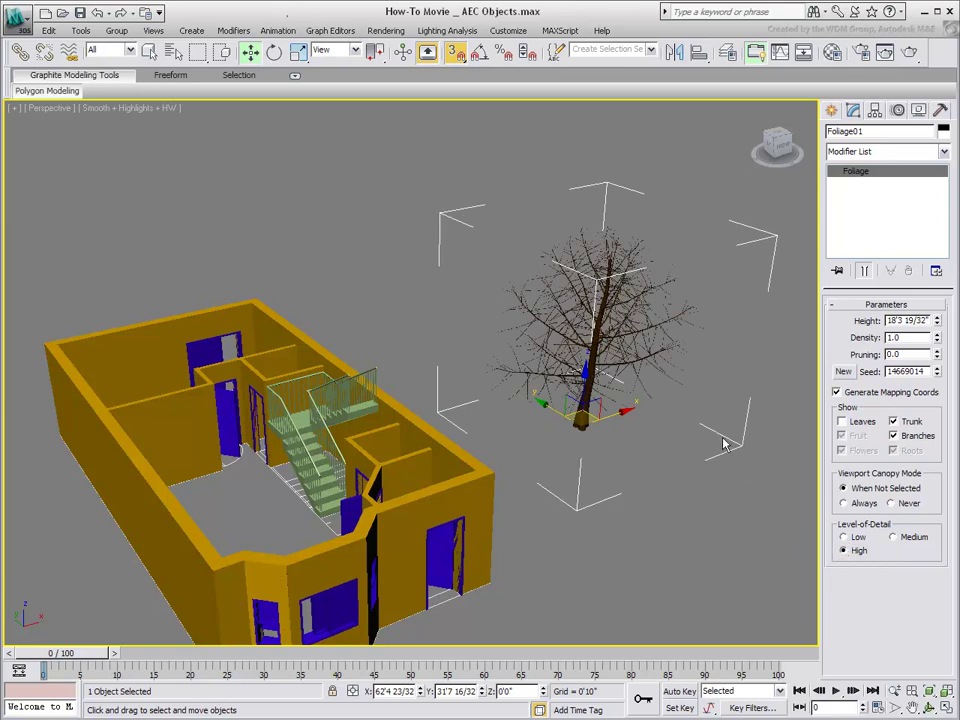
Show the elm's leaves again and deselect the tree to display it in canopy mode
left_click(842, 421)
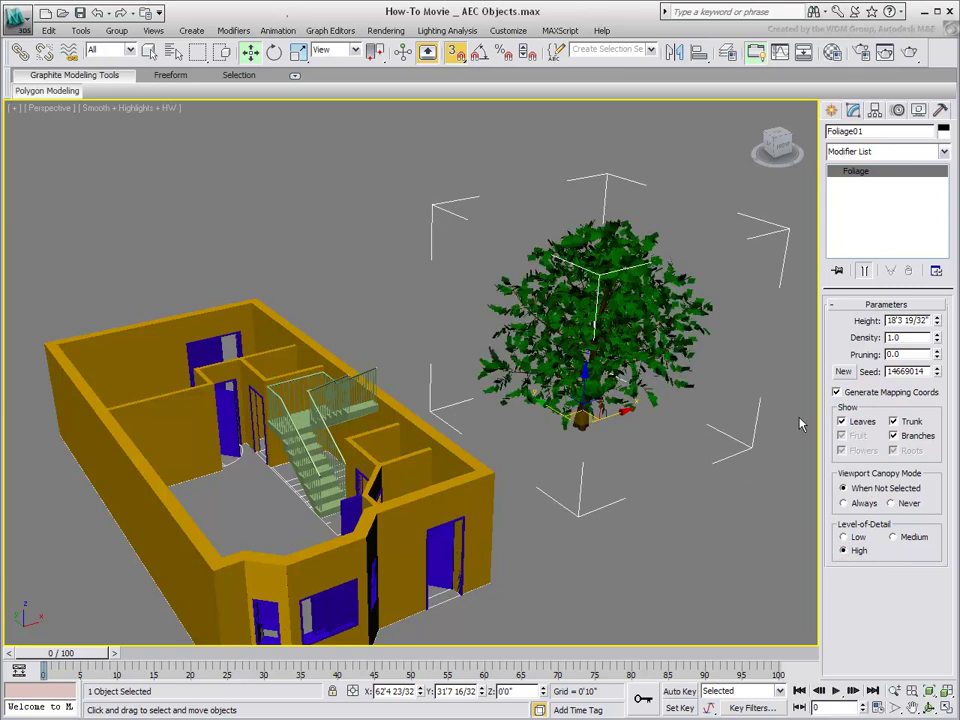
left_click(727, 483)
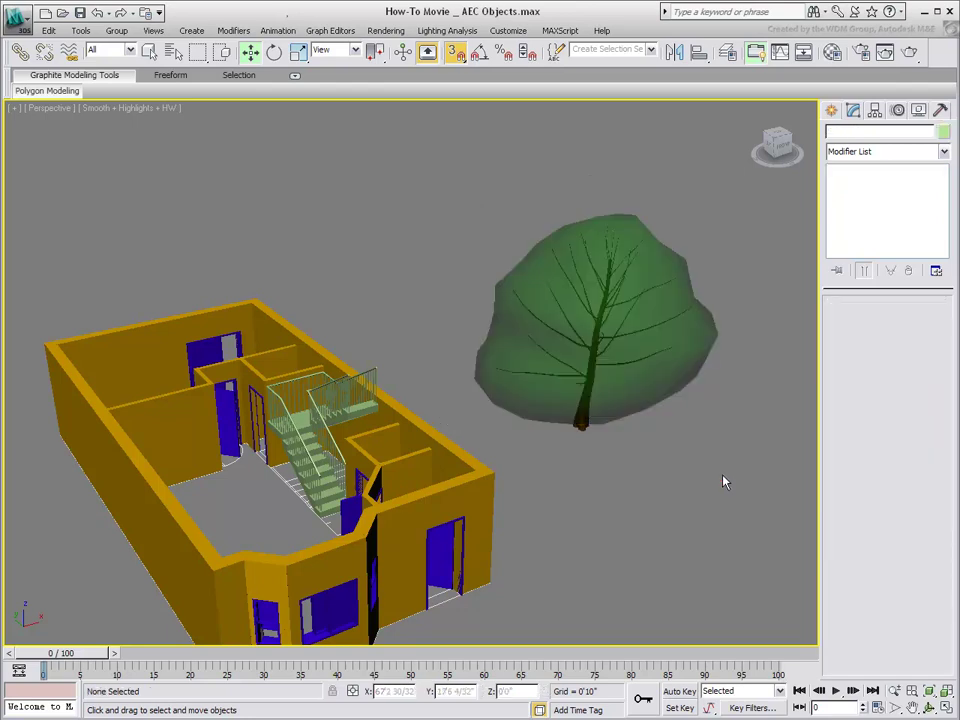